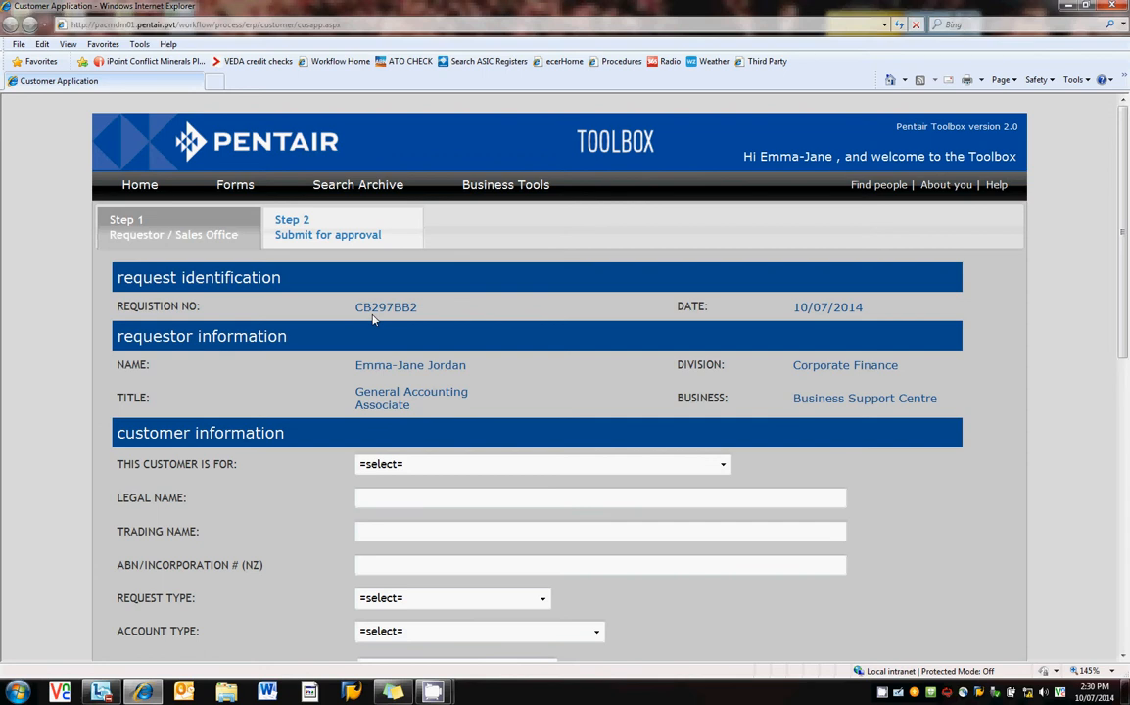
# Set the division to Valves and Controls, legal name ABC LTD, trading name ABC TRADING, and enter the ABN.
pyautogui.click(724, 466)
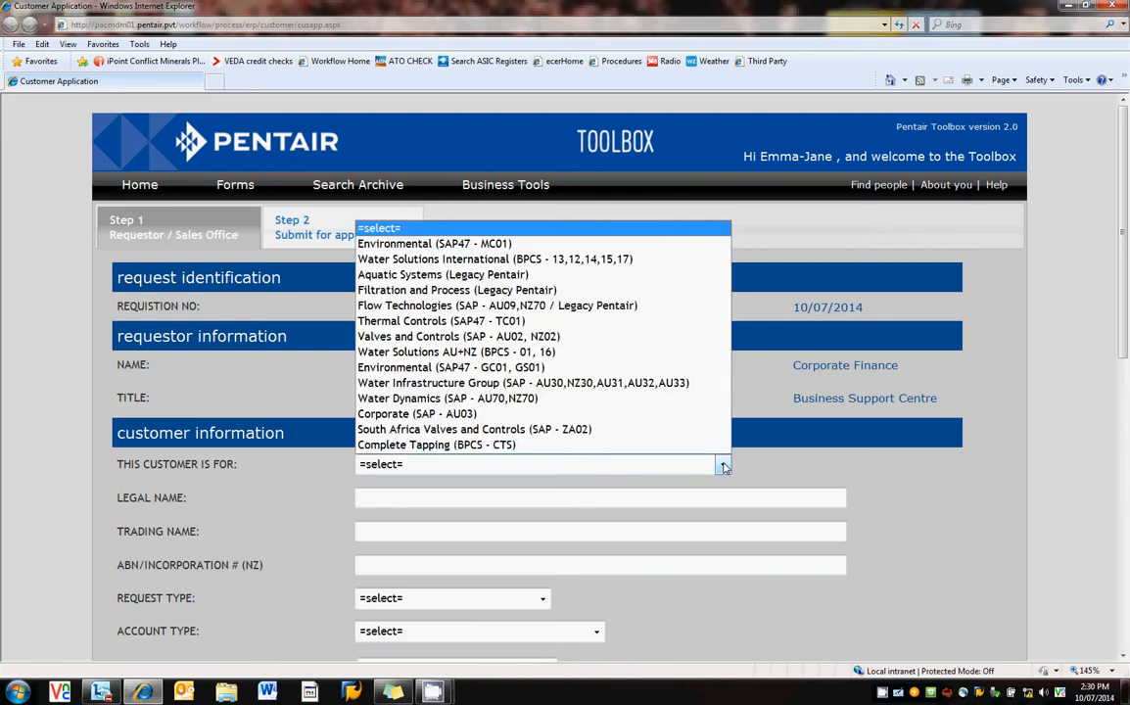
pyautogui.click(541, 342)
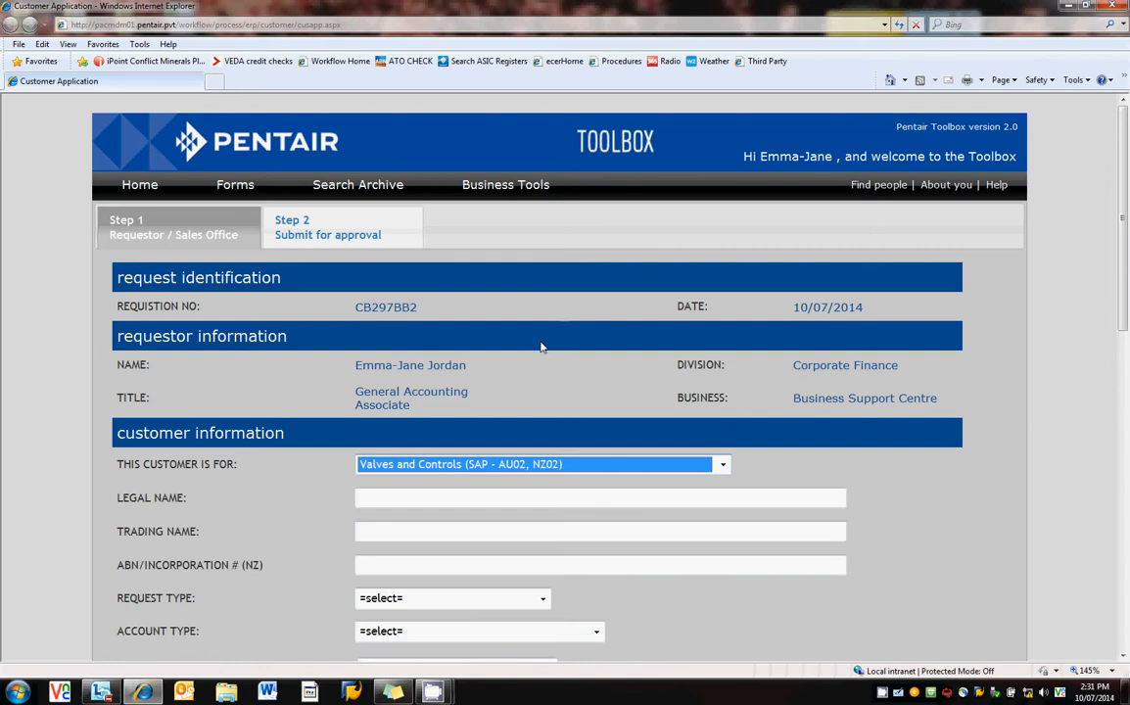
pyautogui.click(422, 499)
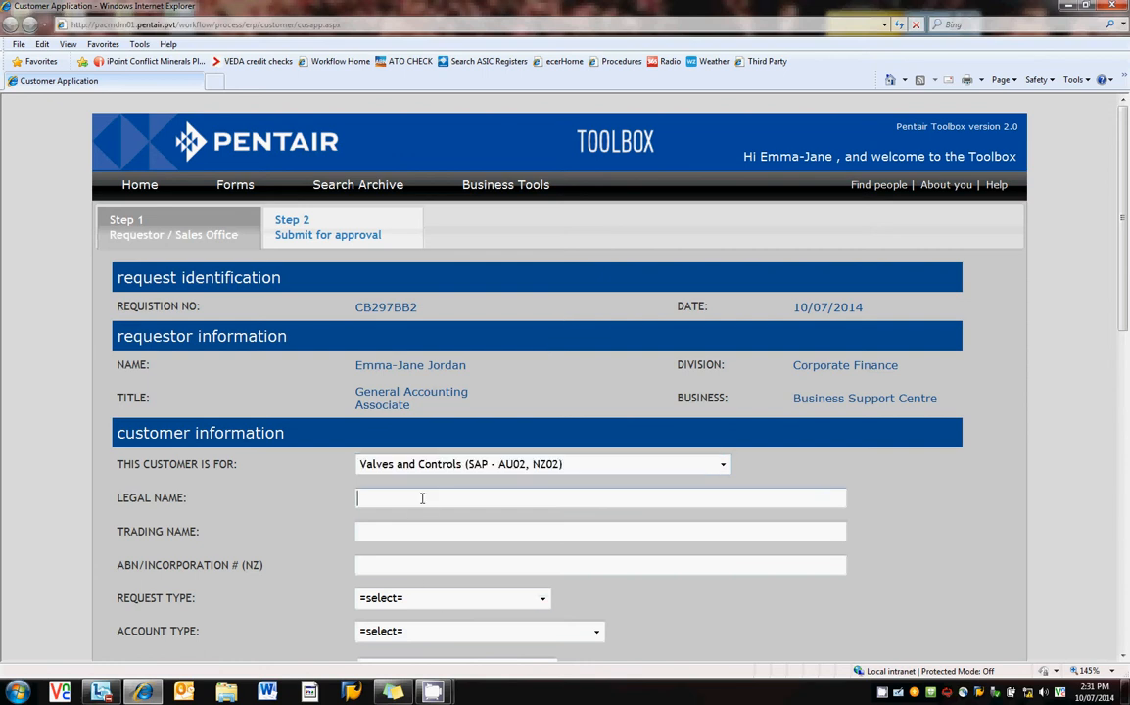
pyautogui.write('ABC L')
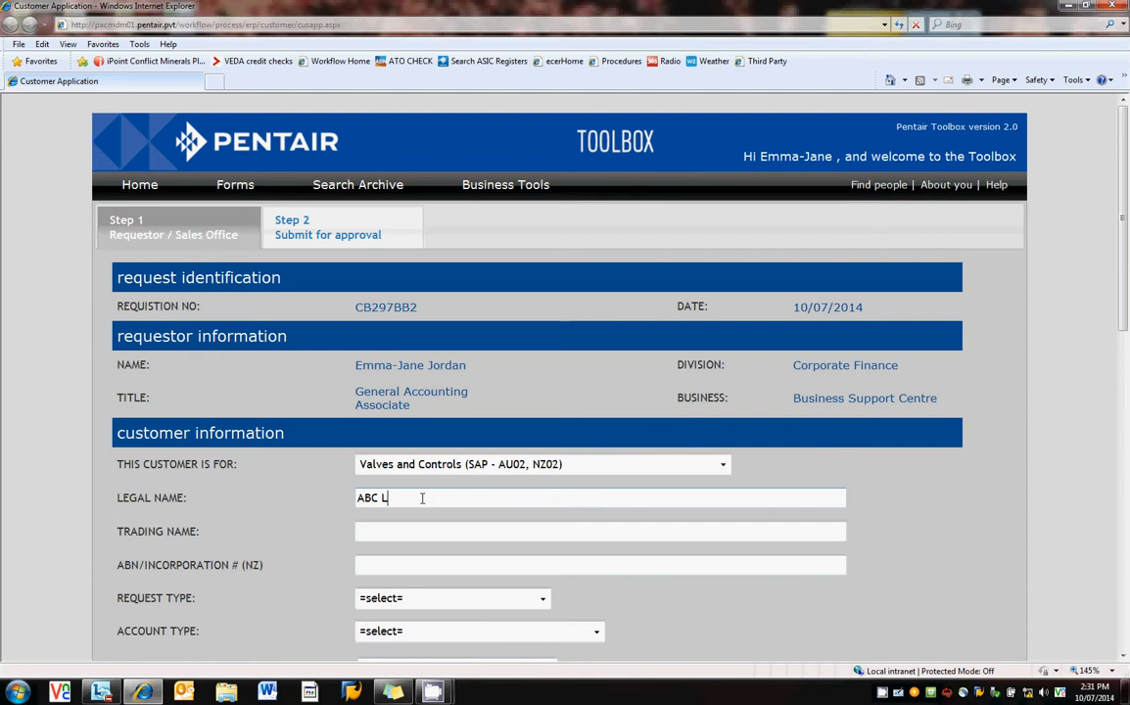
pyautogui.write('TD')
pyautogui.click(405, 534)
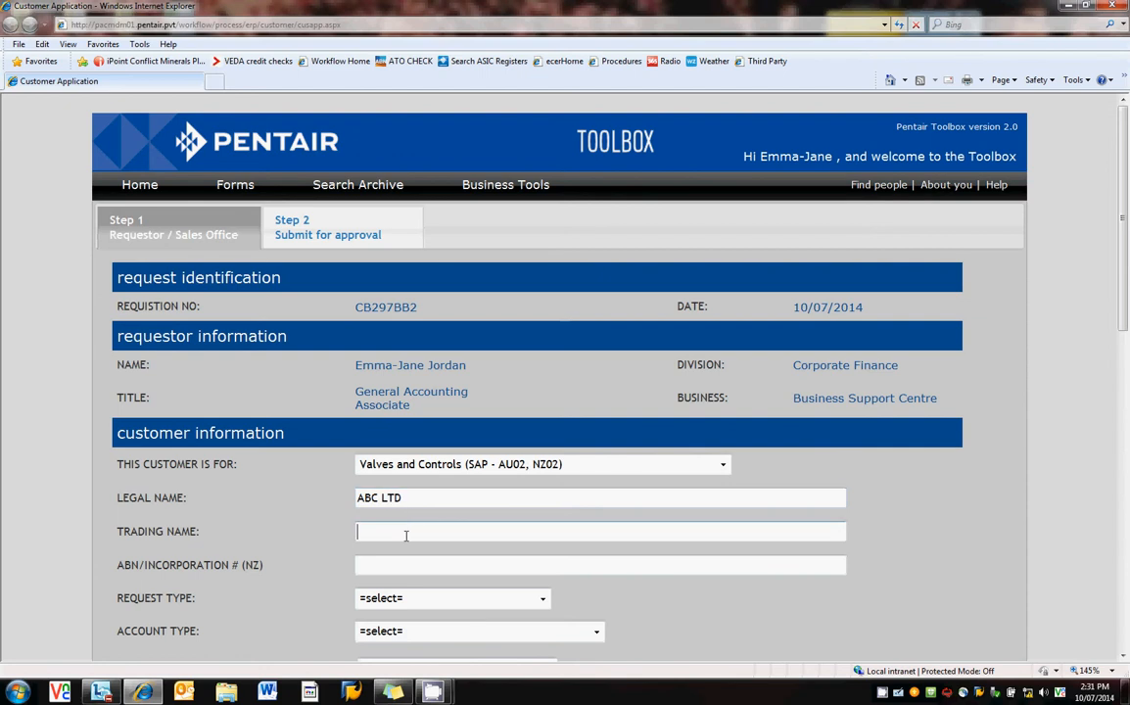
pyautogui.write('AB')
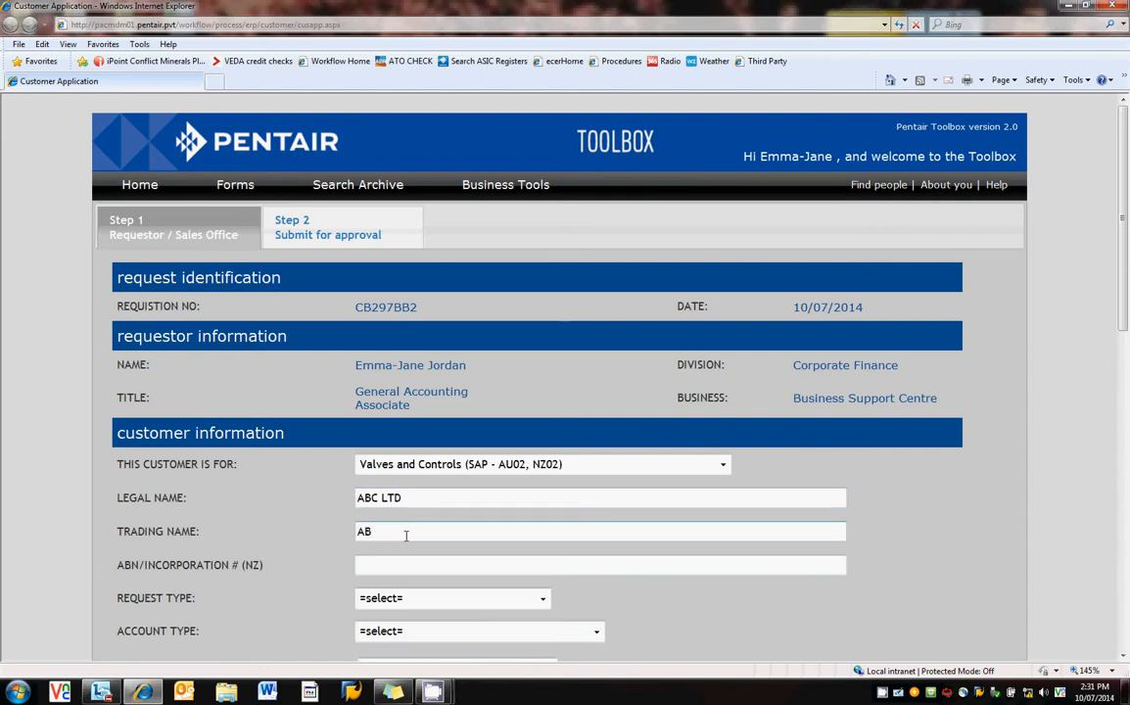
pyautogui.write('C TRADING')
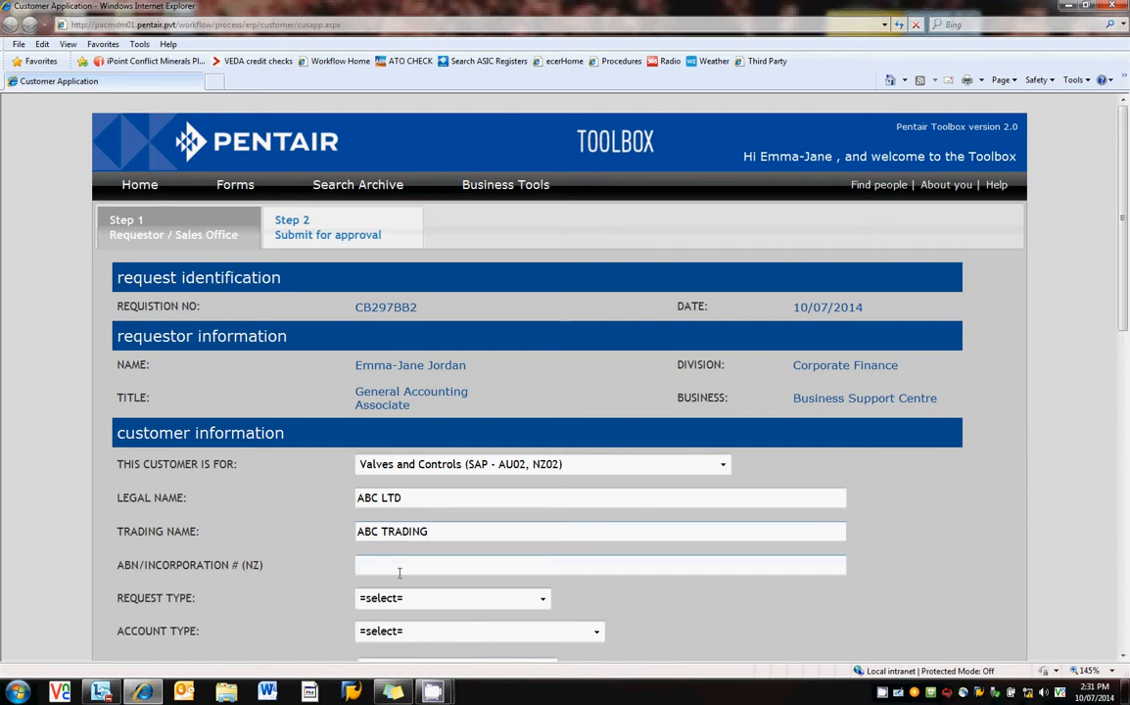
pyautogui.click(398, 566)
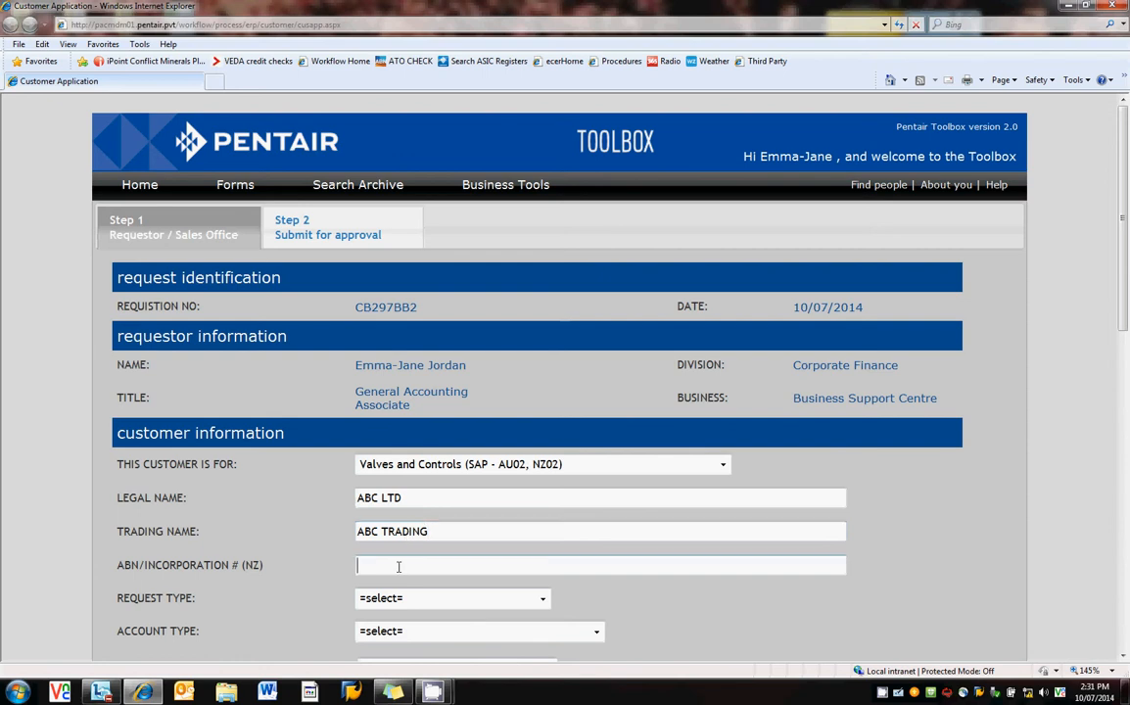
pyautogui.write('22333444555')
# Choose New Account as the request type and Sole Trader as the account type.
pyautogui.click(455, 601)
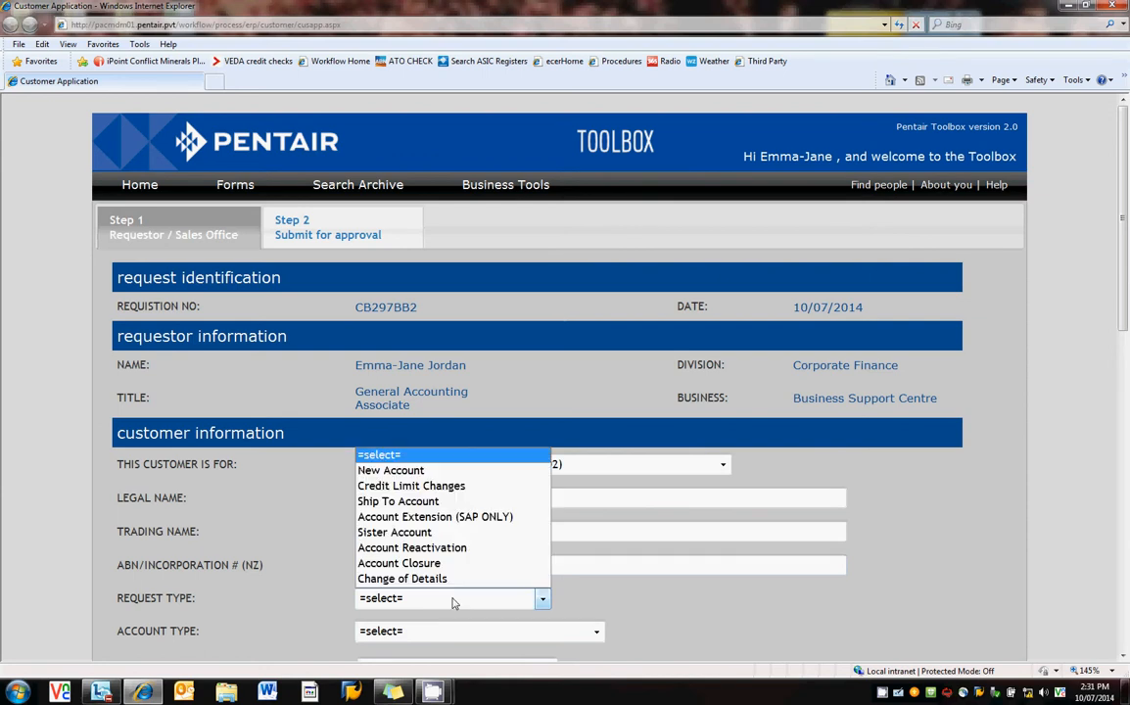
pyautogui.click(446, 471)
pyautogui.scroll(-3, 702, 504)
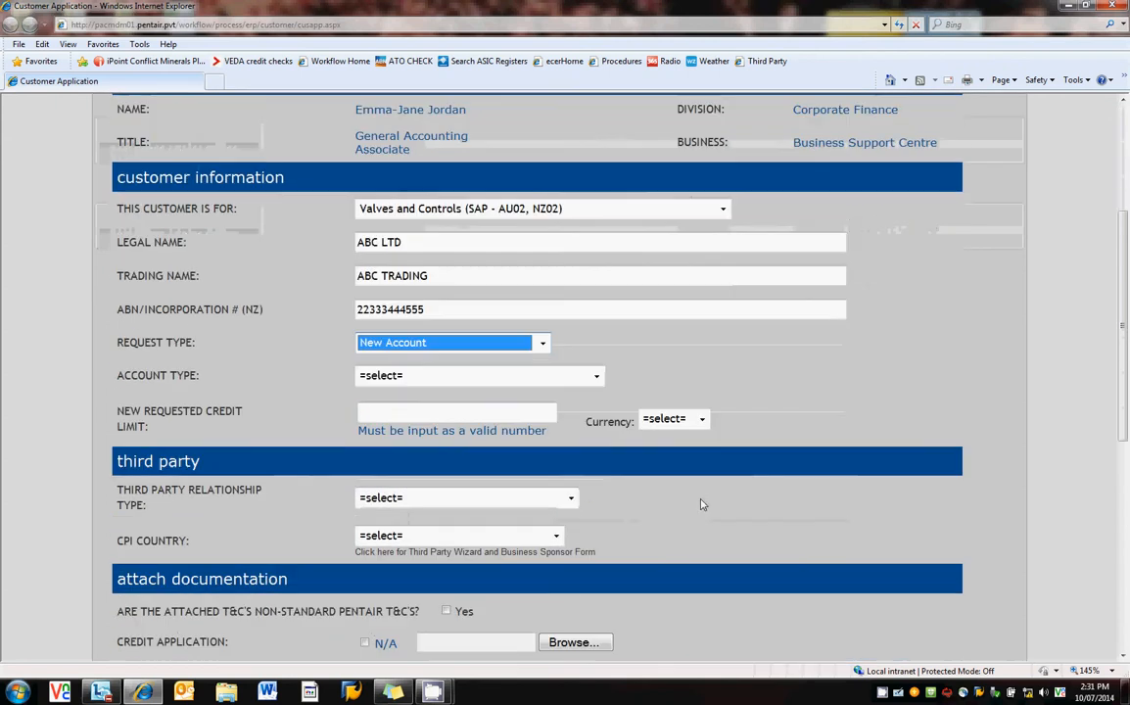
pyautogui.scroll(-1, 701, 505)
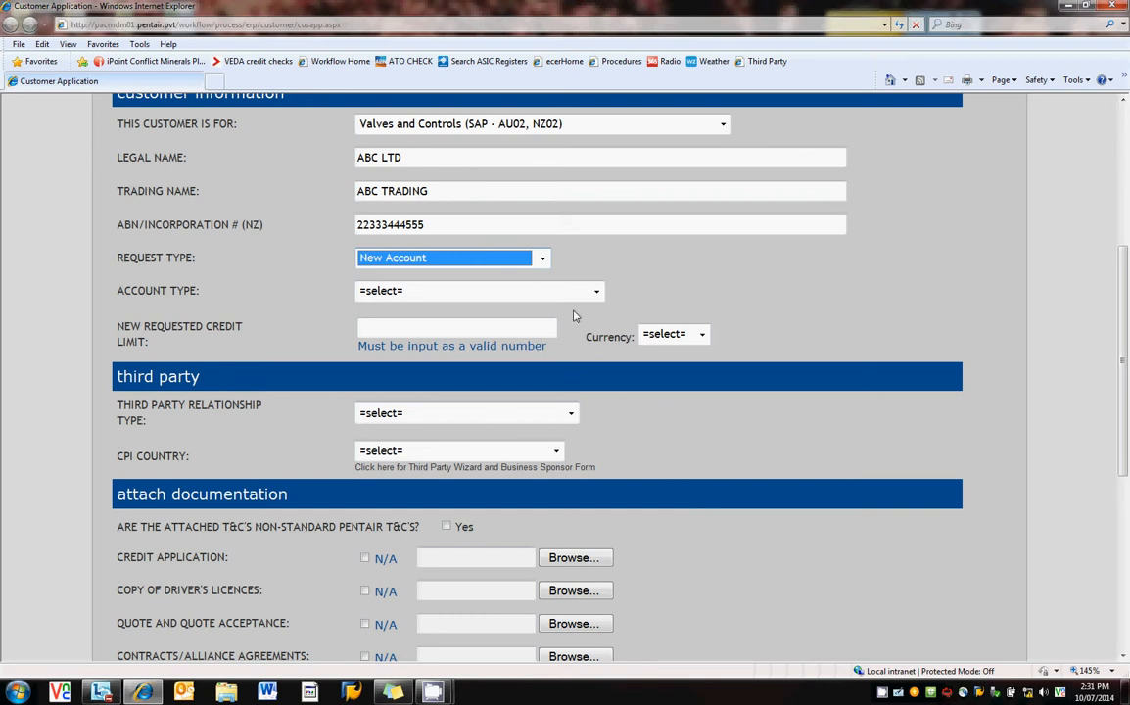
pyautogui.click(596, 292)
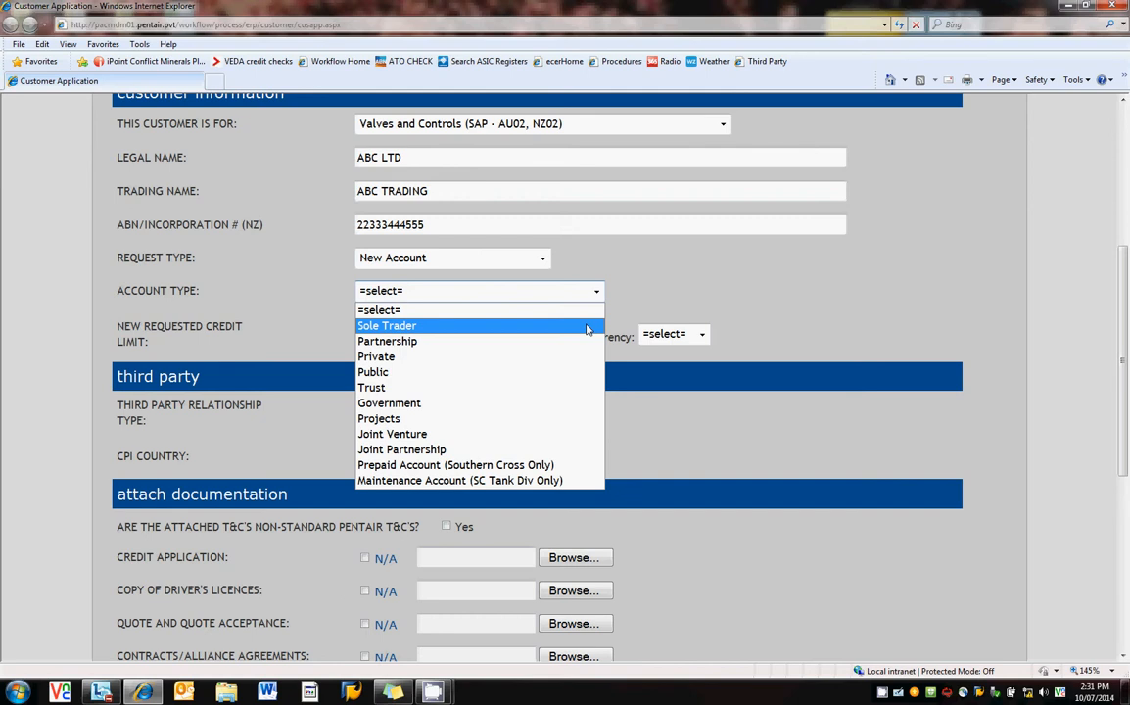
pyautogui.click(586, 329)
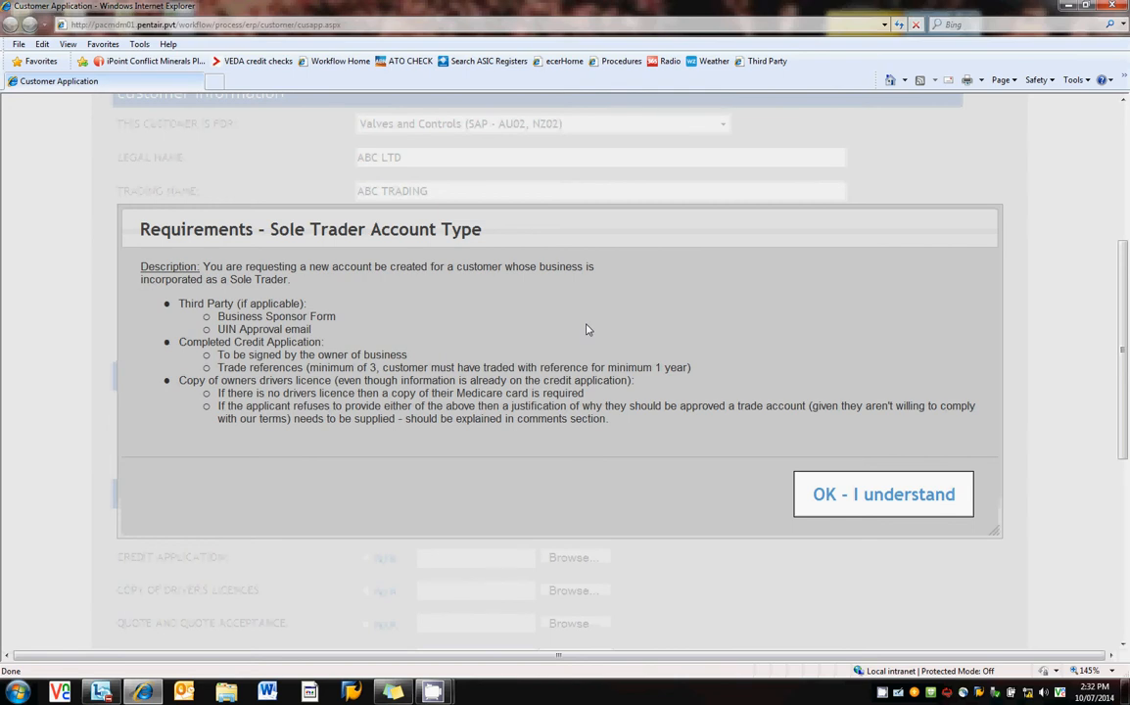
# Confirm 'OK - I understand' on the Sole Trader requirements notice.
pyautogui.click(816, 490)
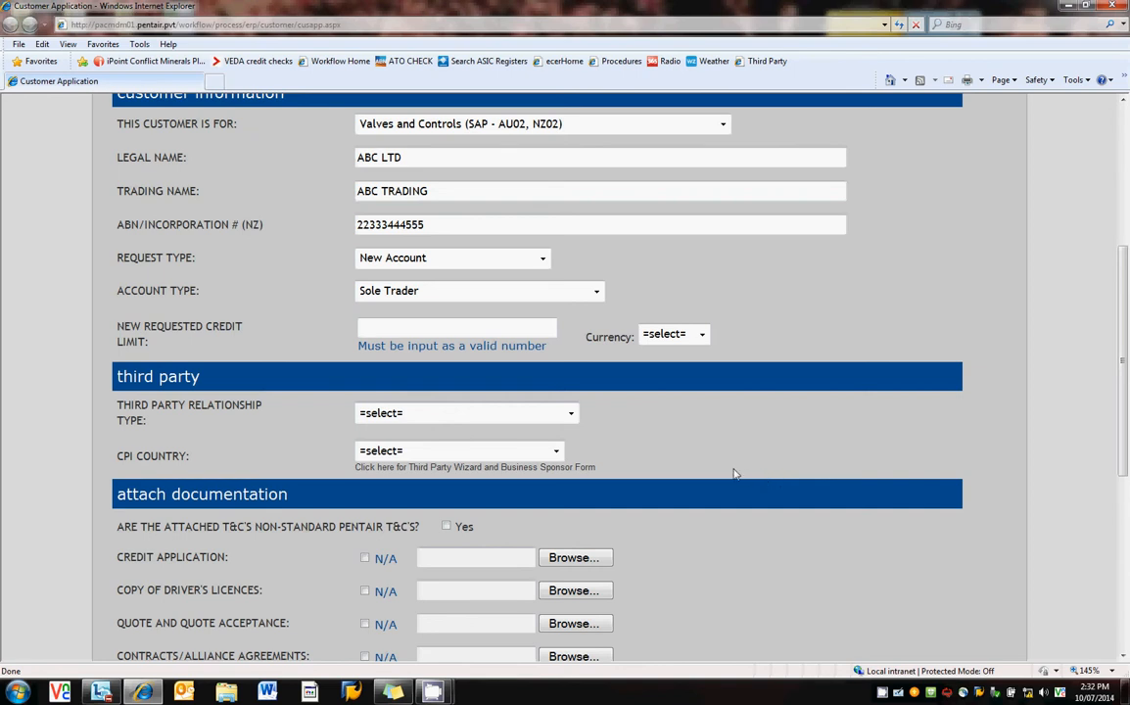
# Enter 5000 as the new requested credit limit with AUD currency.
pyautogui.click(470, 331)
pyautogui.write('5000')
pyautogui.click(705, 338)
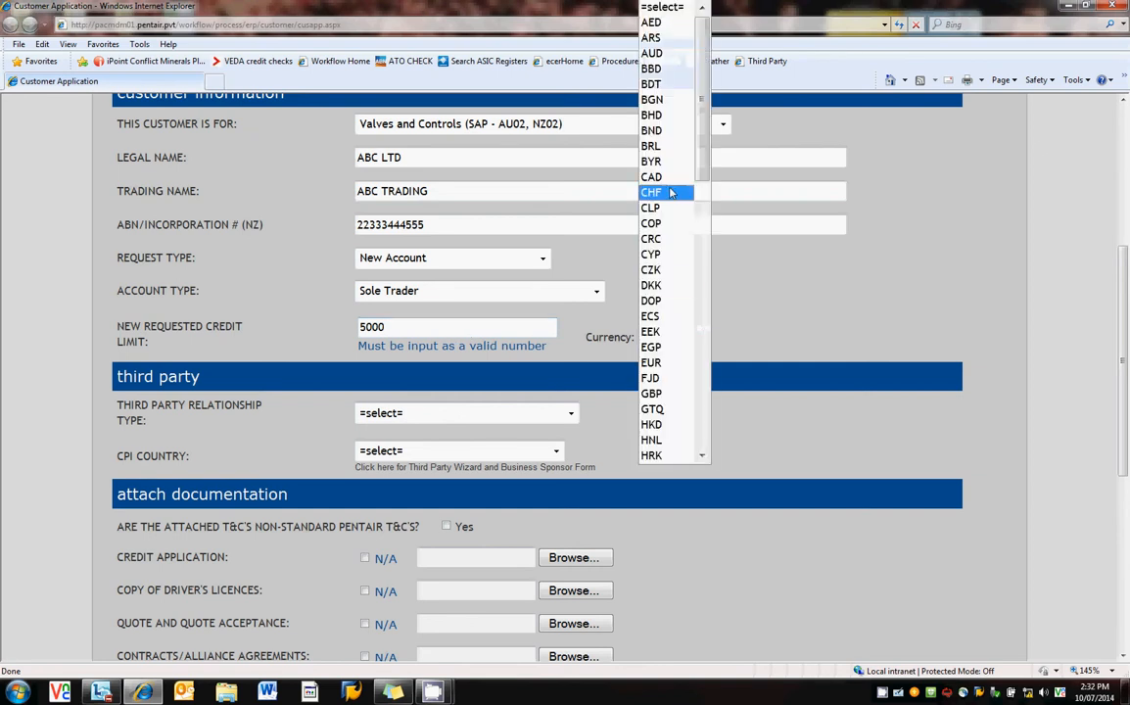
pyautogui.click(676, 53)
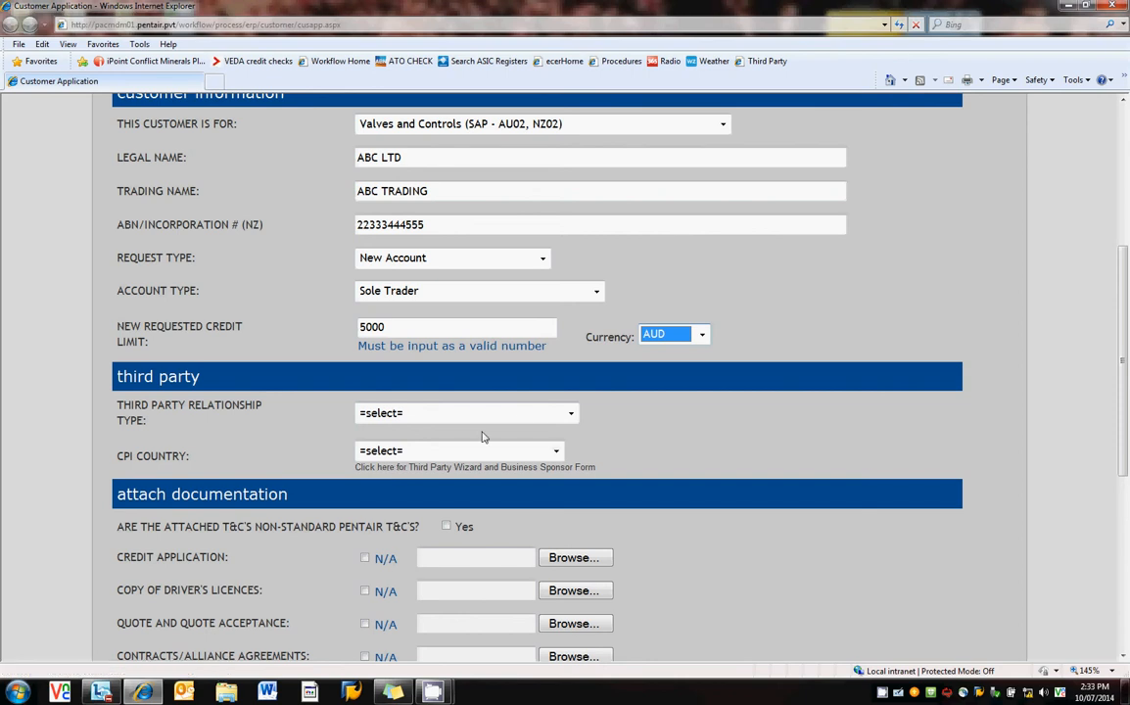
# Choose EPC less than $250K as the relationship type and Australia as CPI country, dismissing the risk alert.
pyautogui.click(571, 414)
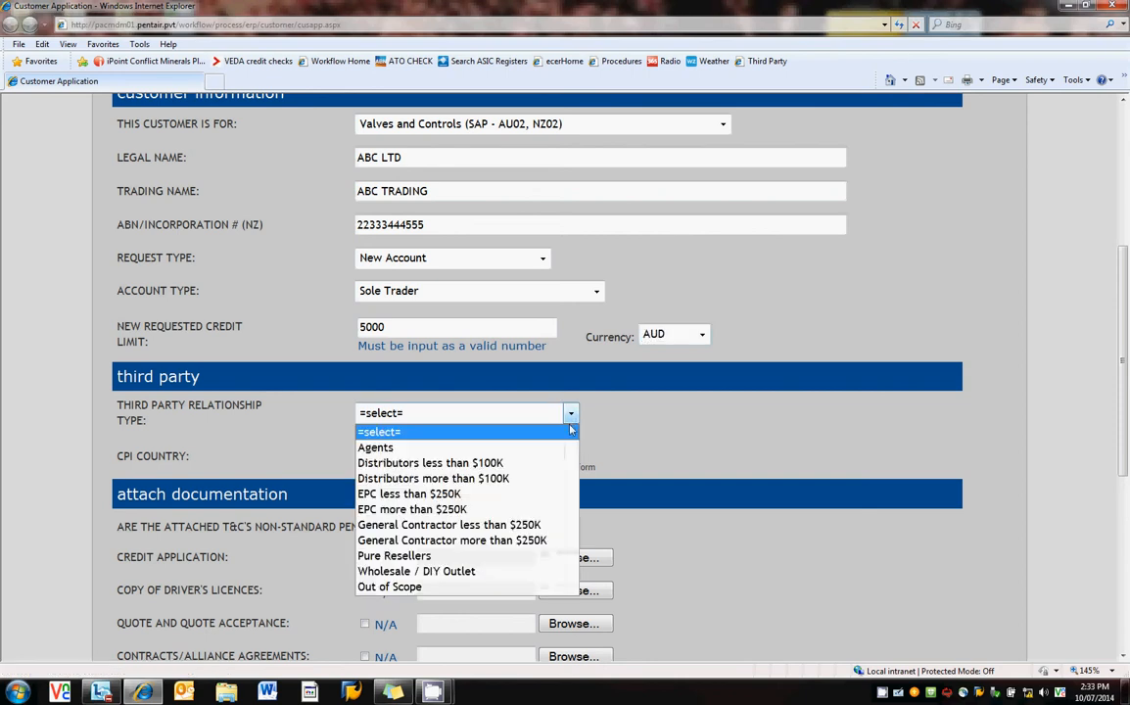
pyautogui.click(544, 495)
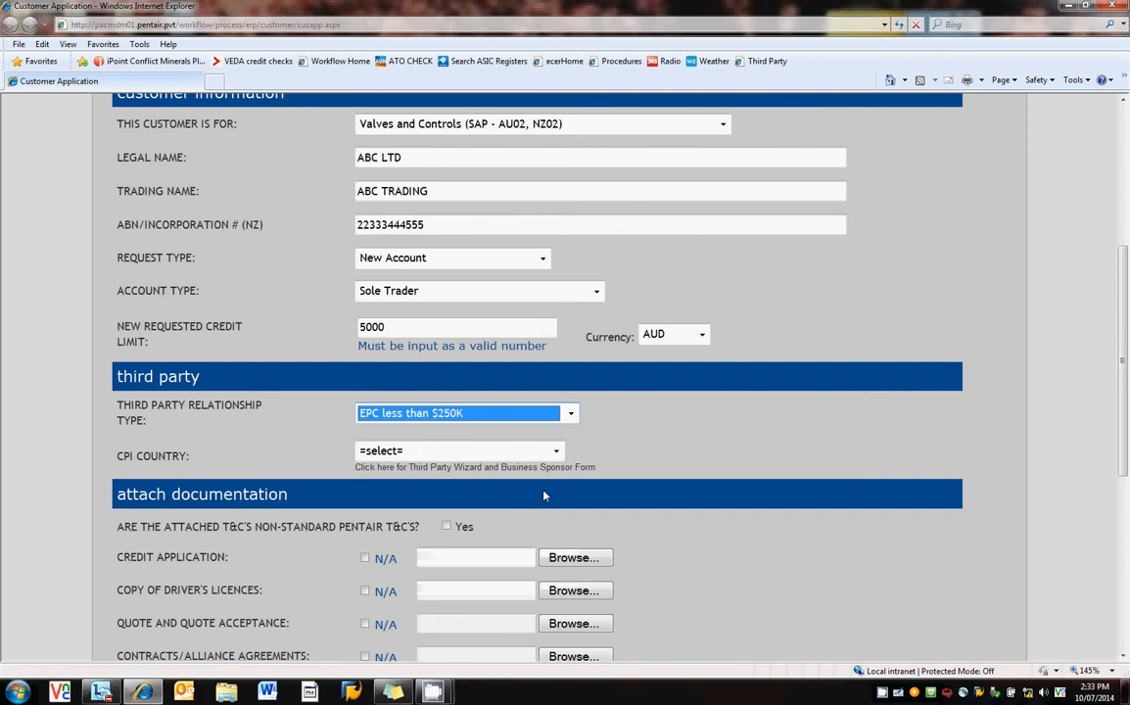
pyautogui.click(556, 452)
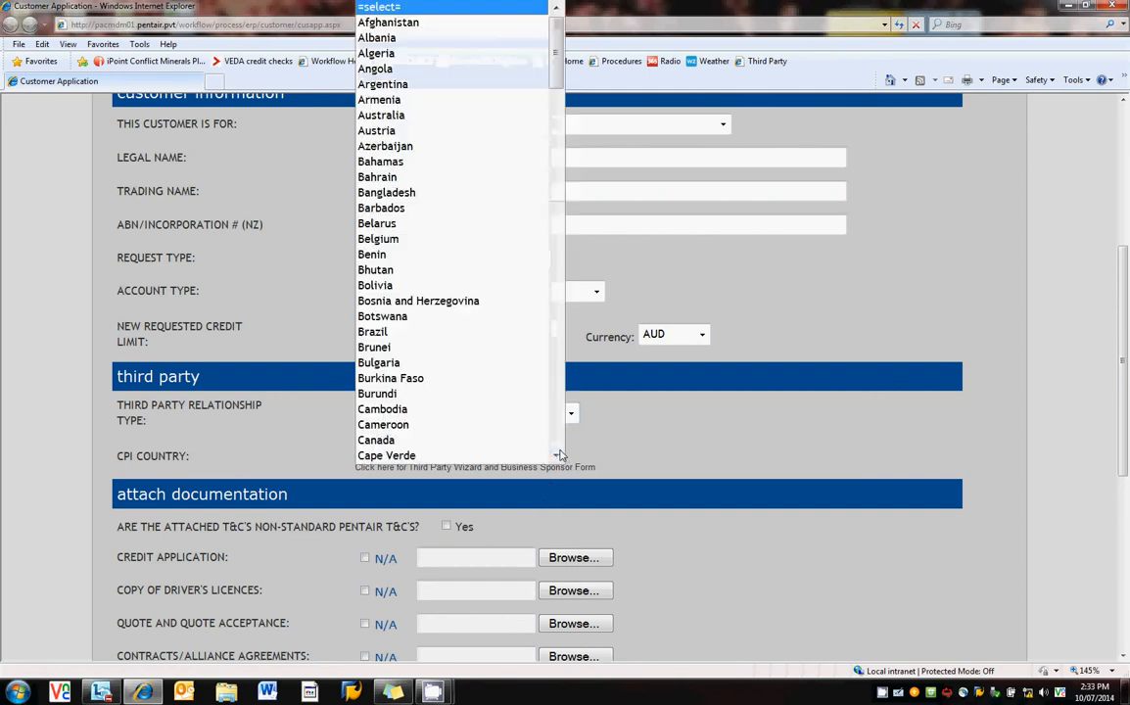
pyautogui.click(449, 115)
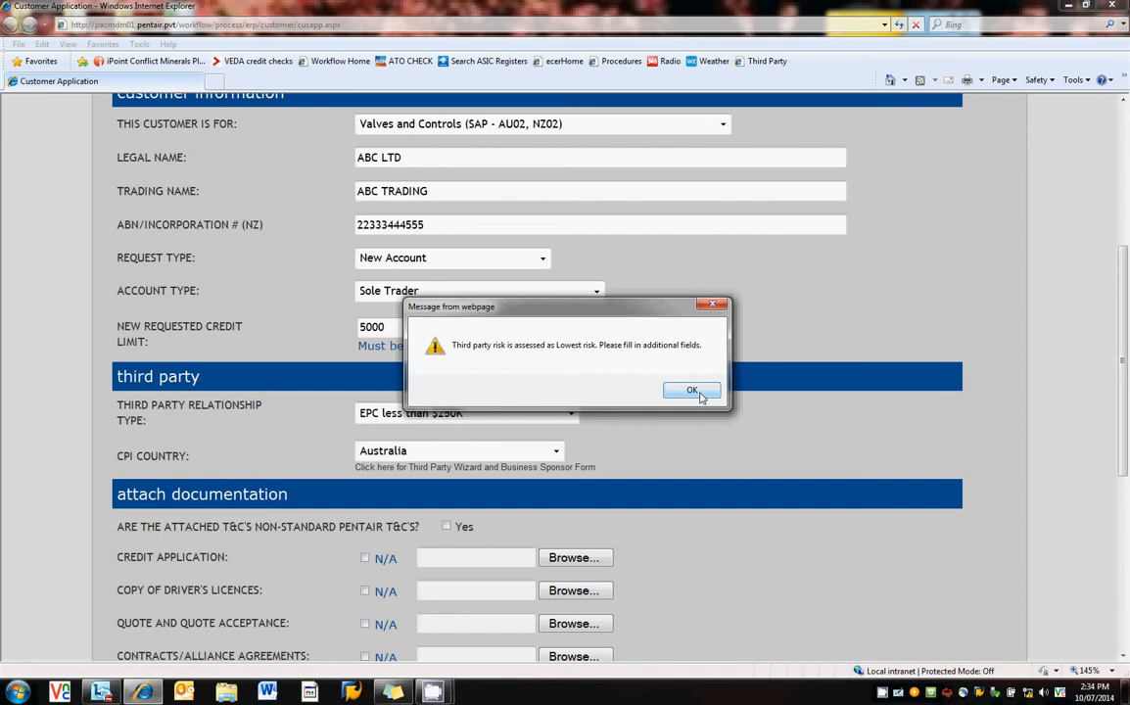
pyautogui.click(692, 391)
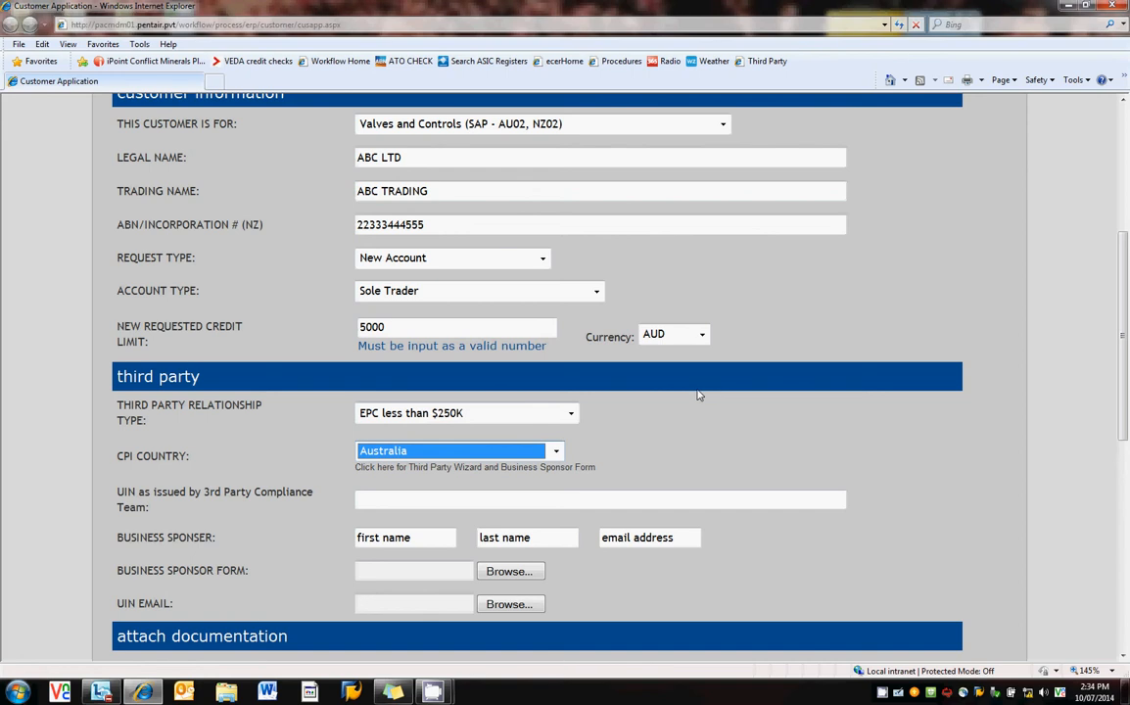
# Enter the compliance team UIN, then the business sponsor's first name, last name and e-mail address.
pyautogui.click(468, 500)
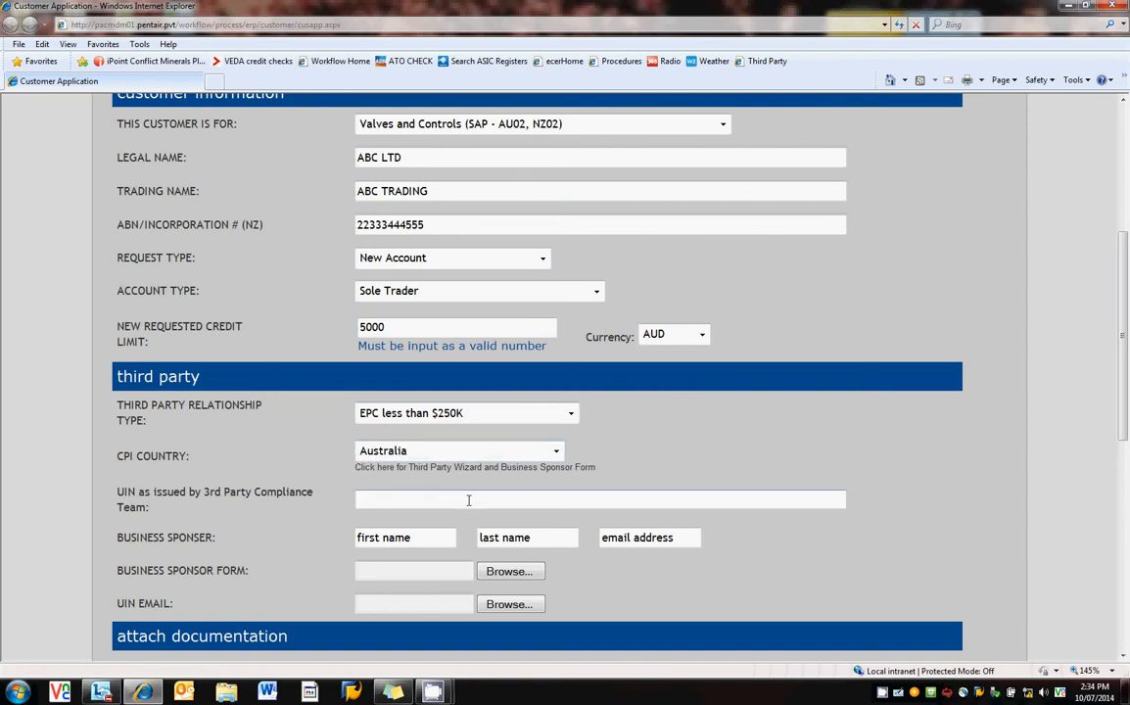
pyautogui.click(429, 537)
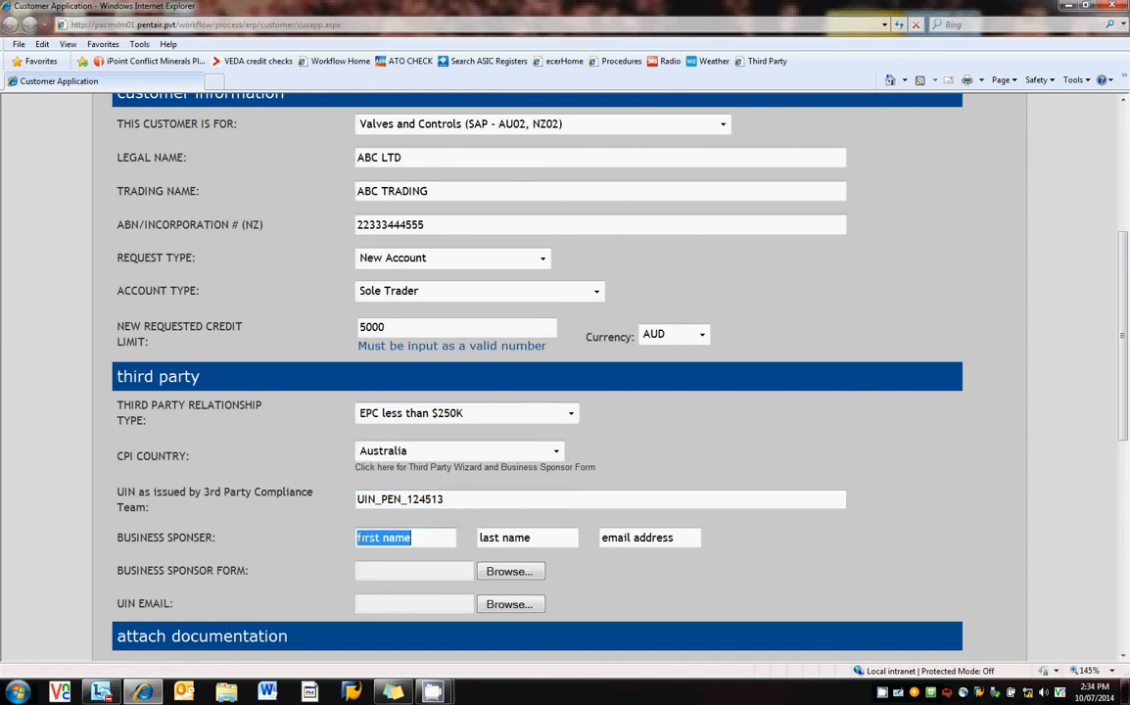
pyautogui.press('Tab')
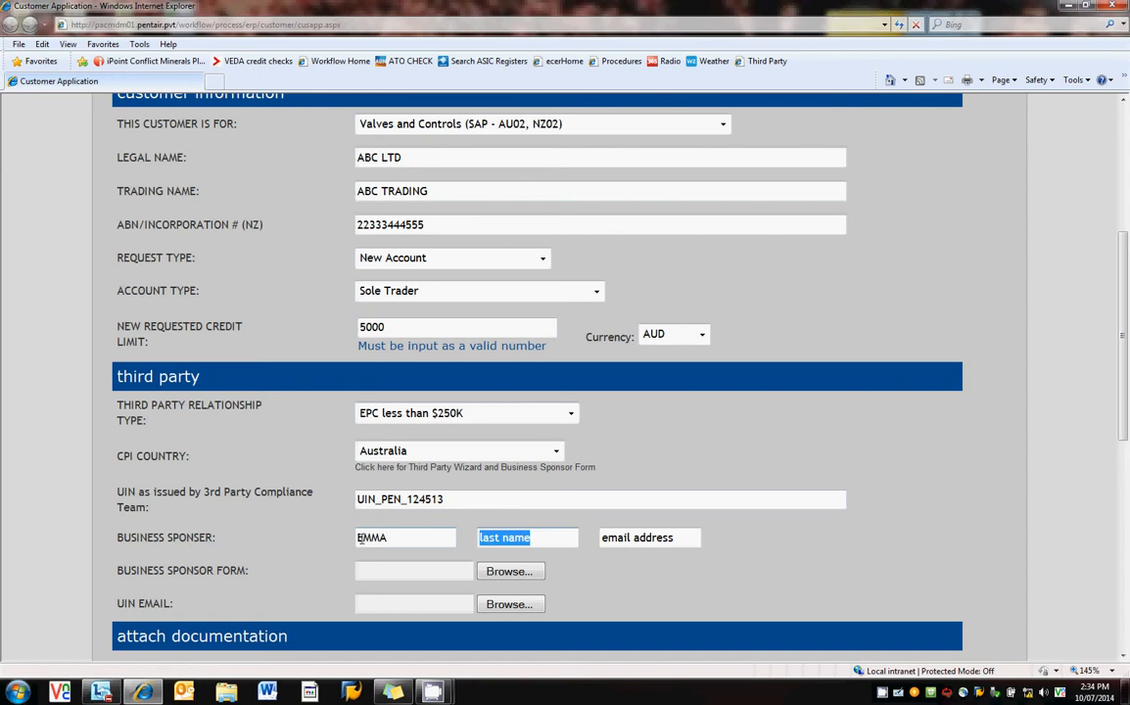
pyautogui.press('Tab')
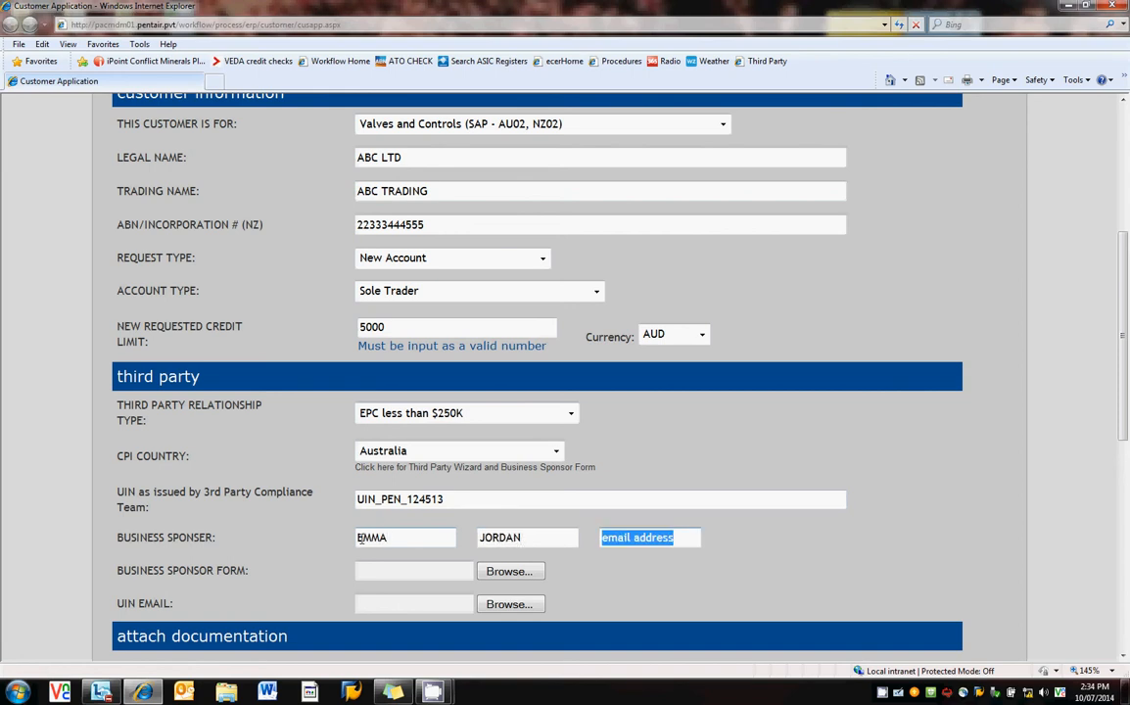
pyautogui.write('EMMA')
pyautogui.press('BackSpace')
pyautogui.press('BackSpace')
pyautogui.press('BackSpace')
pyautogui.press('BackSpace')
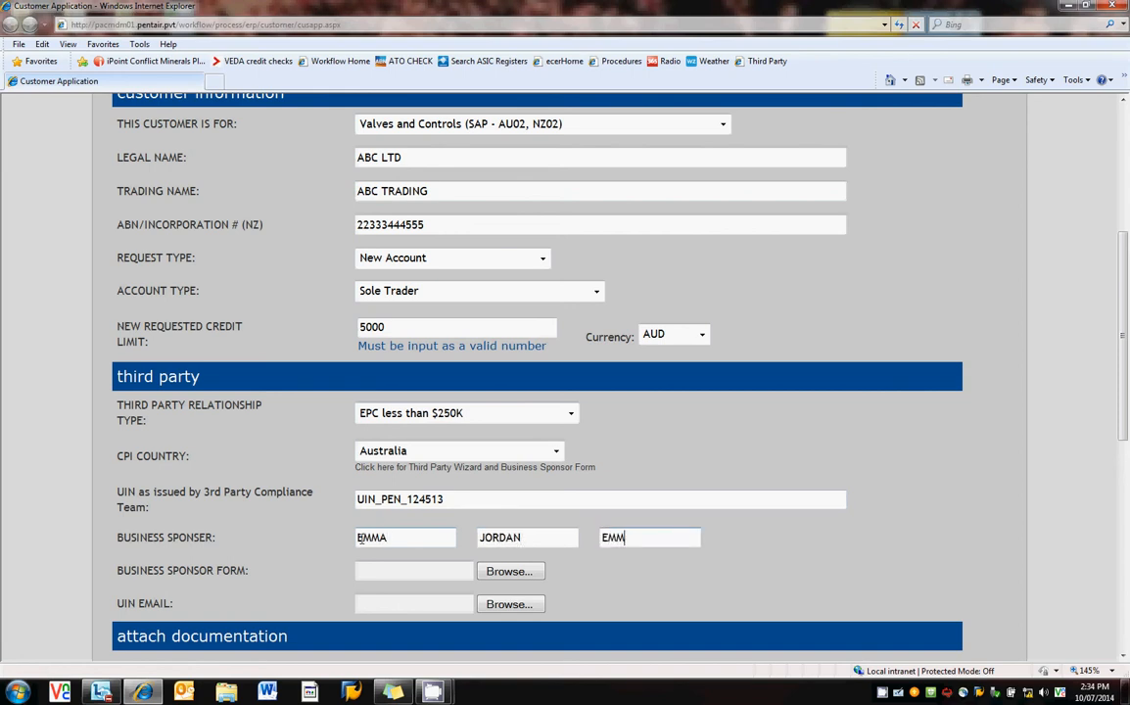
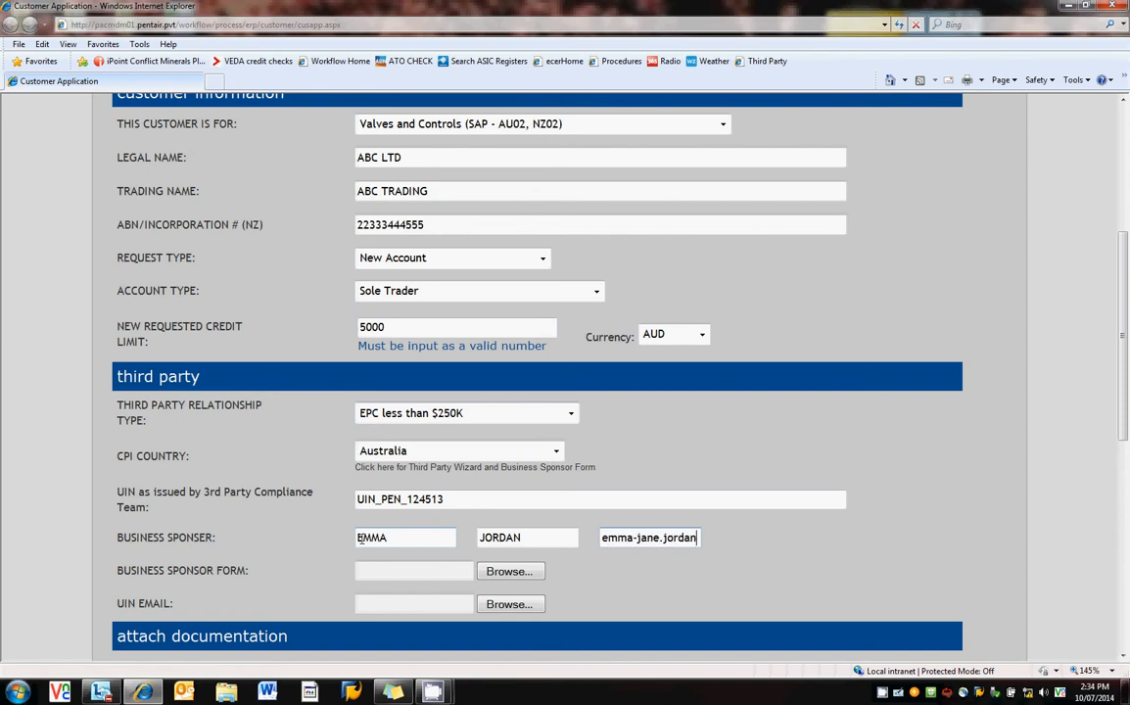
# Attach Training – Business Sponsor Form.pdf and Training – UIN Approval Email.pdf.
pyautogui.click(510, 571)
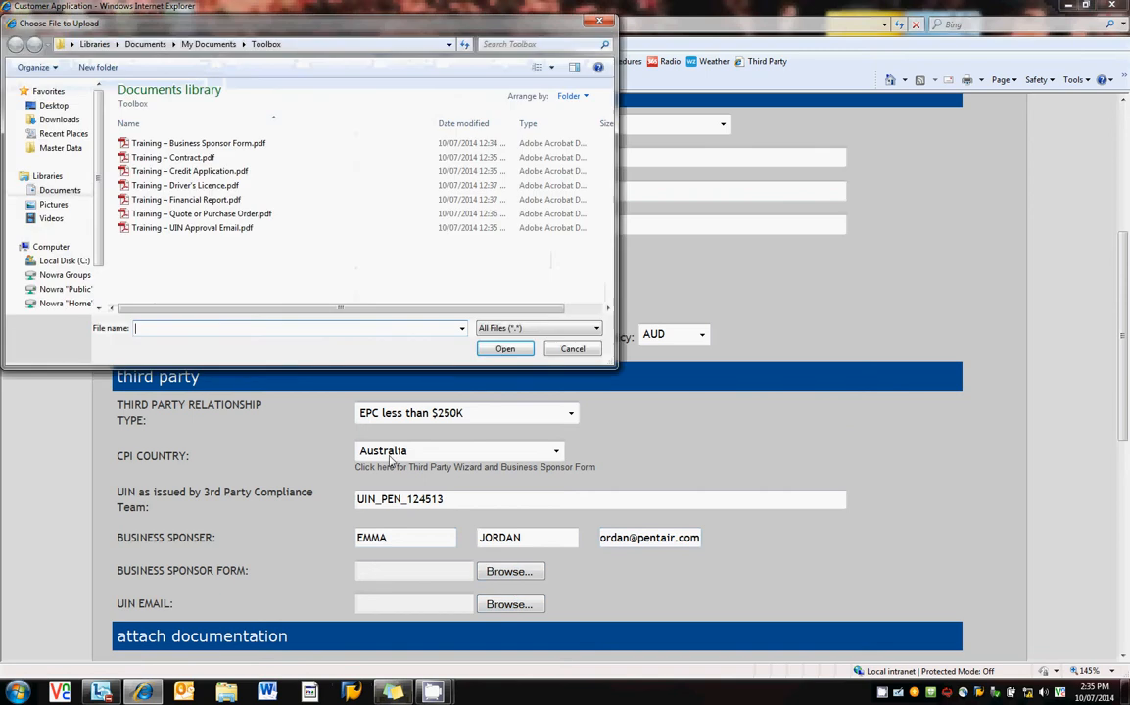
pyautogui.click(250, 145)
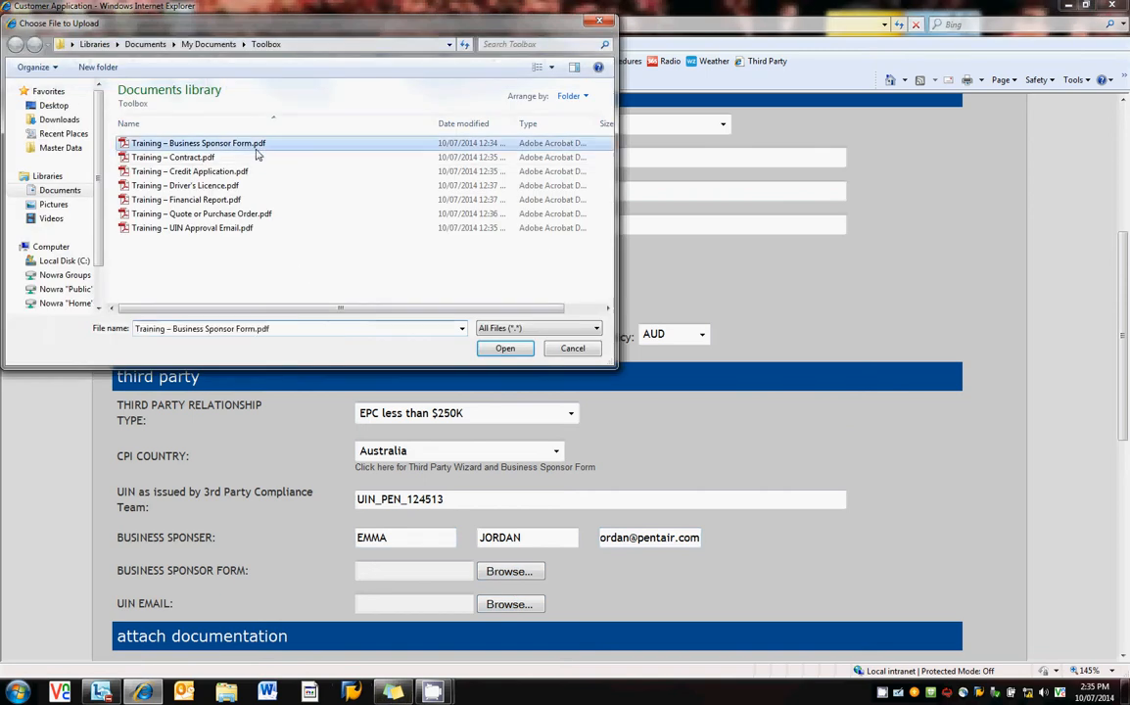
pyautogui.click(504, 350)
pyautogui.click(509, 604)
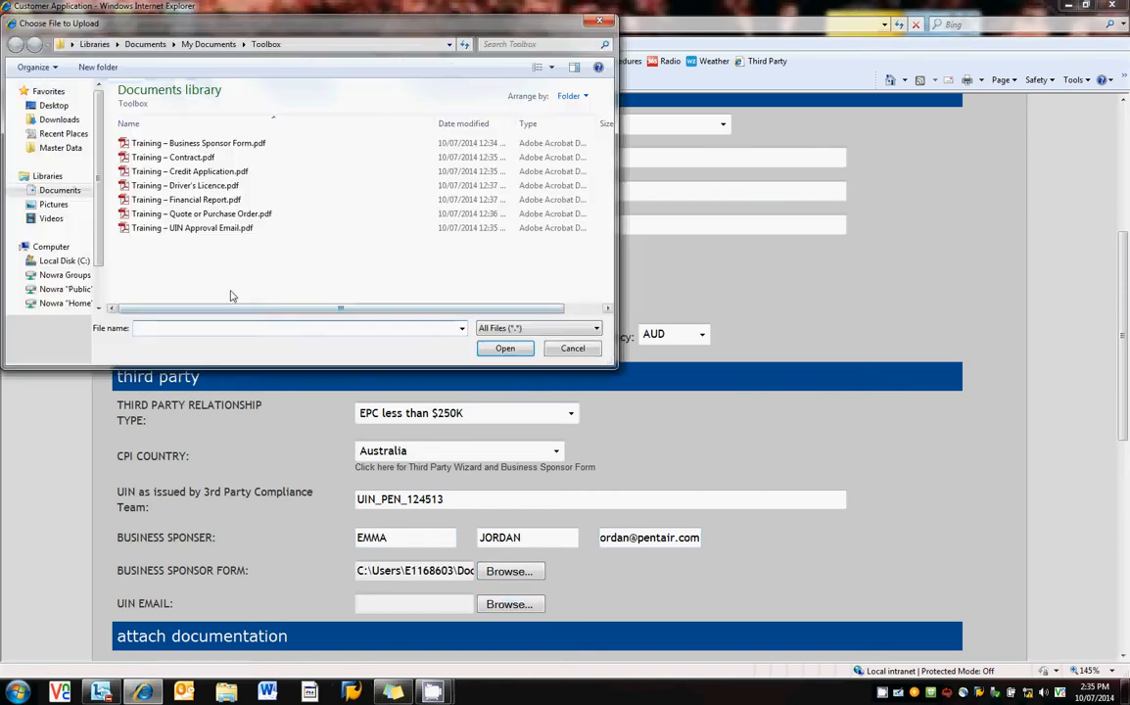
pyautogui.click(213, 230)
pyautogui.click(505, 349)
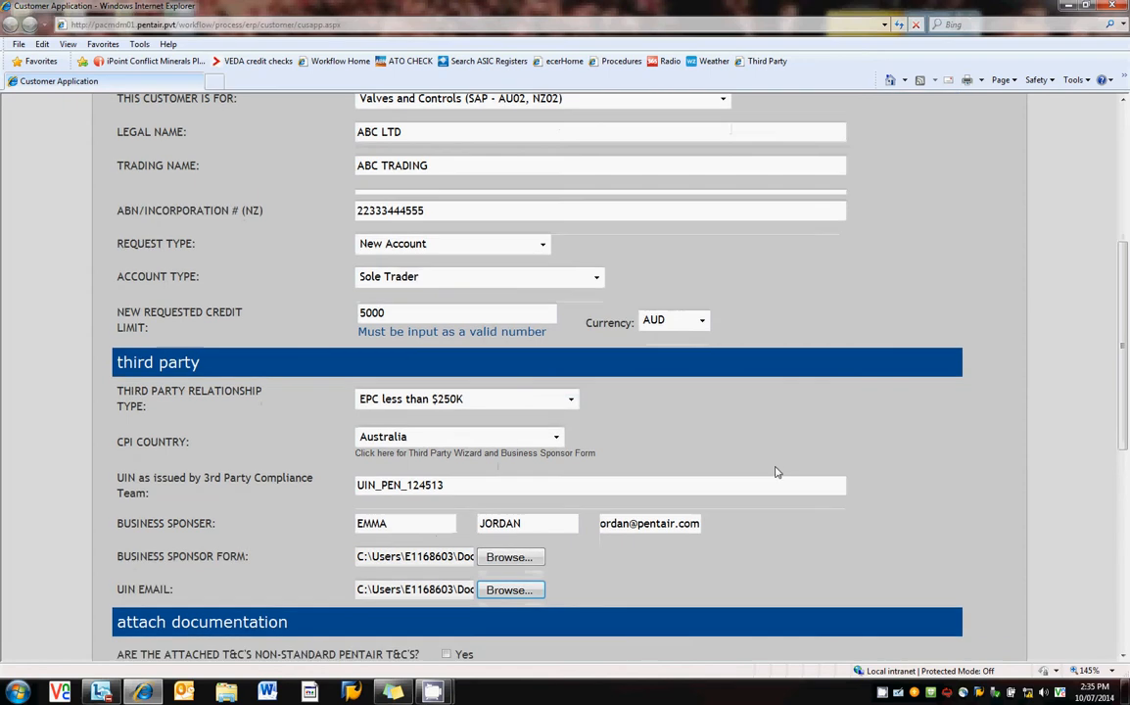
pyautogui.scroll(-5, 775, 472)
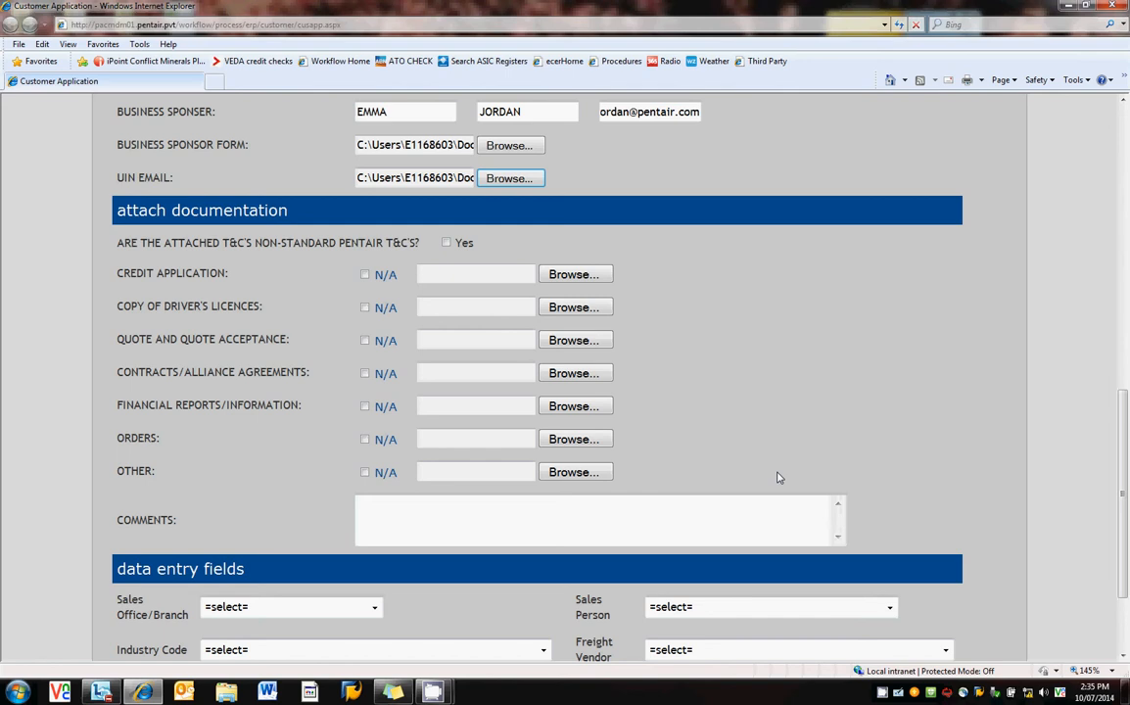
# Mark the T&Cs as non-standard (Yes) and confirm Legal Accepted.
pyautogui.click(447, 243)
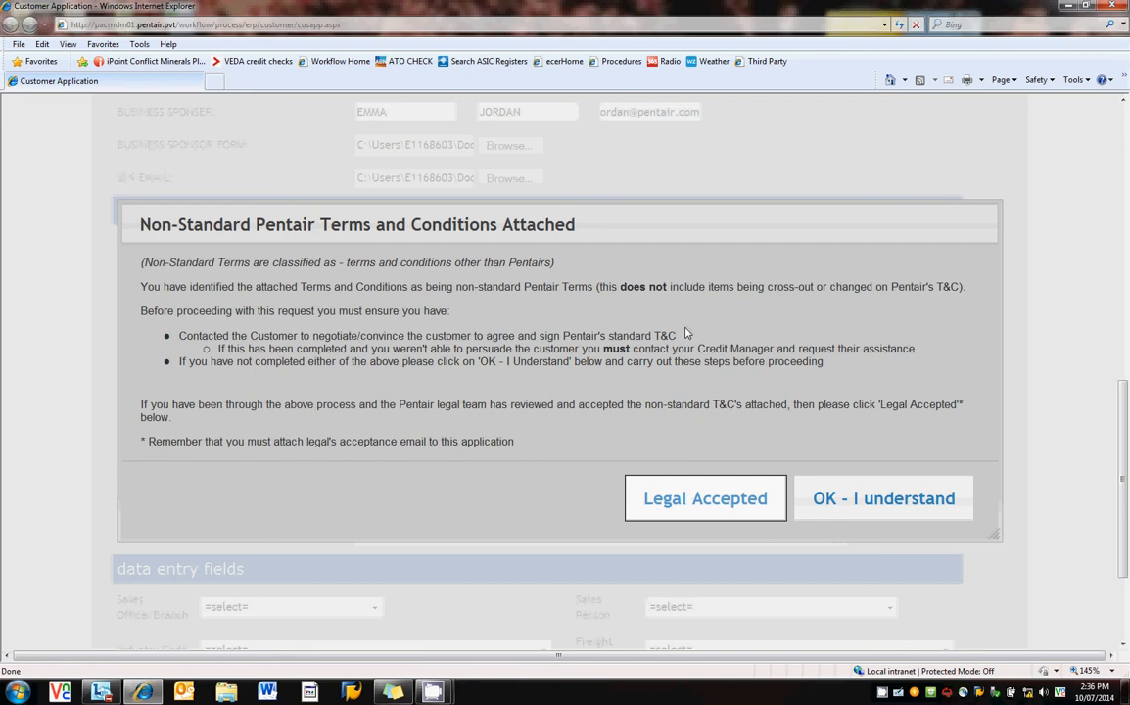
pyautogui.click(706, 499)
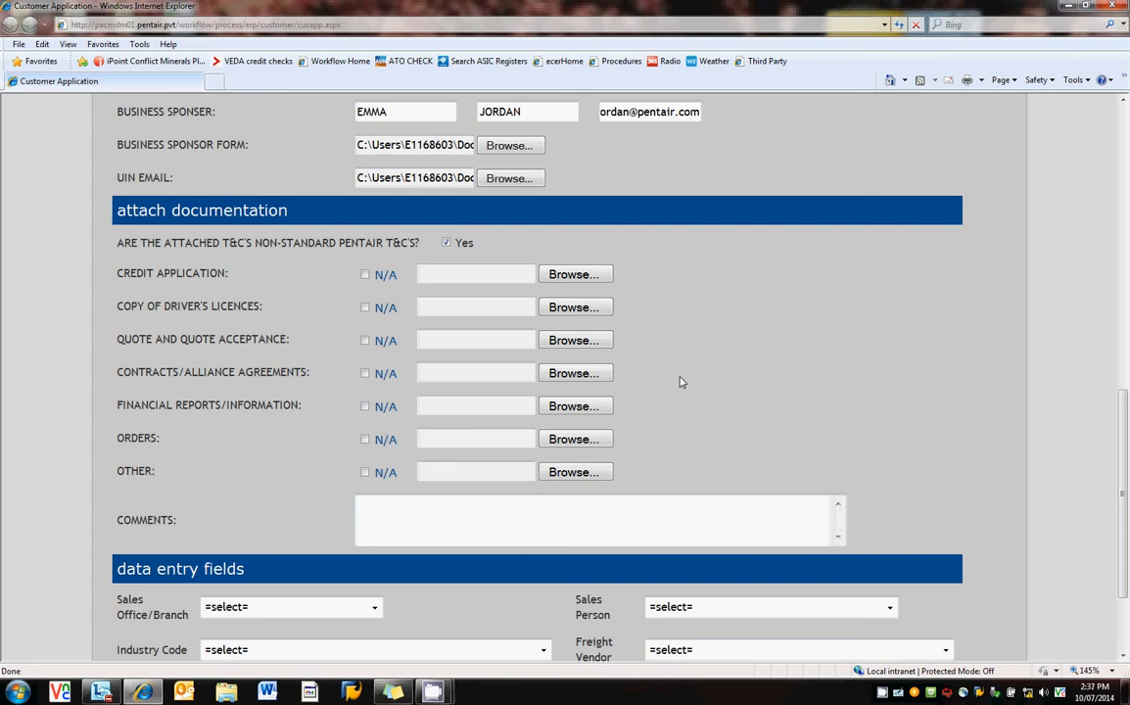
pyautogui.scroll(-3, 682, 382)
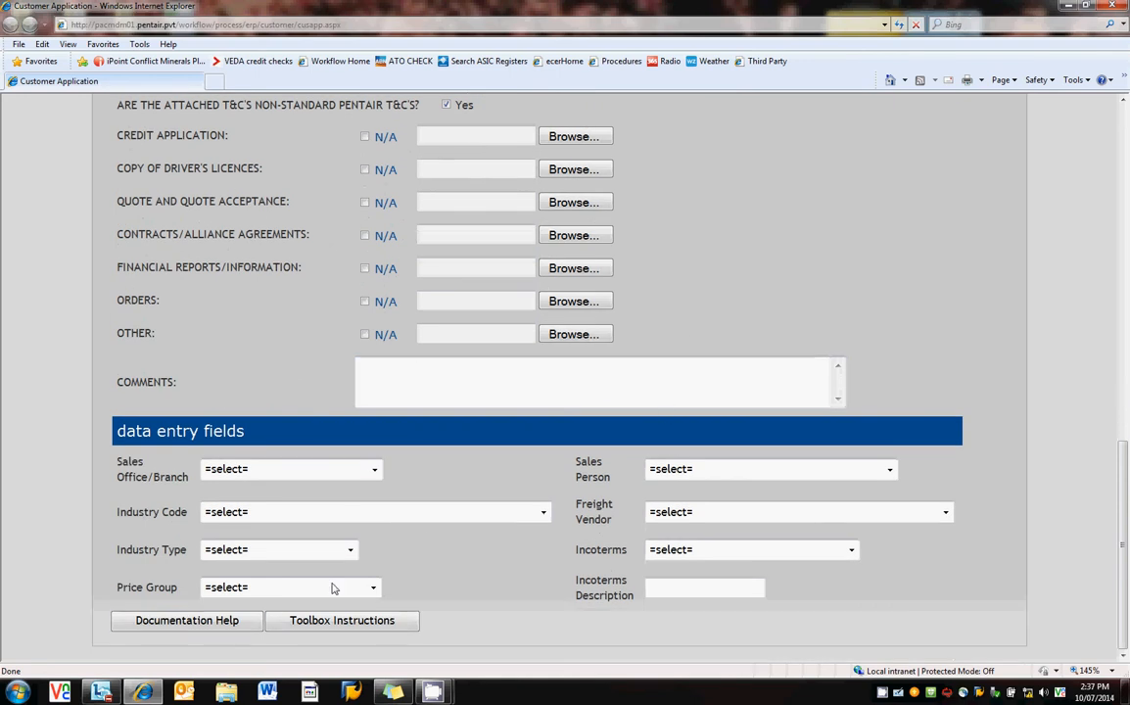
pyautogui.click(221, 630)
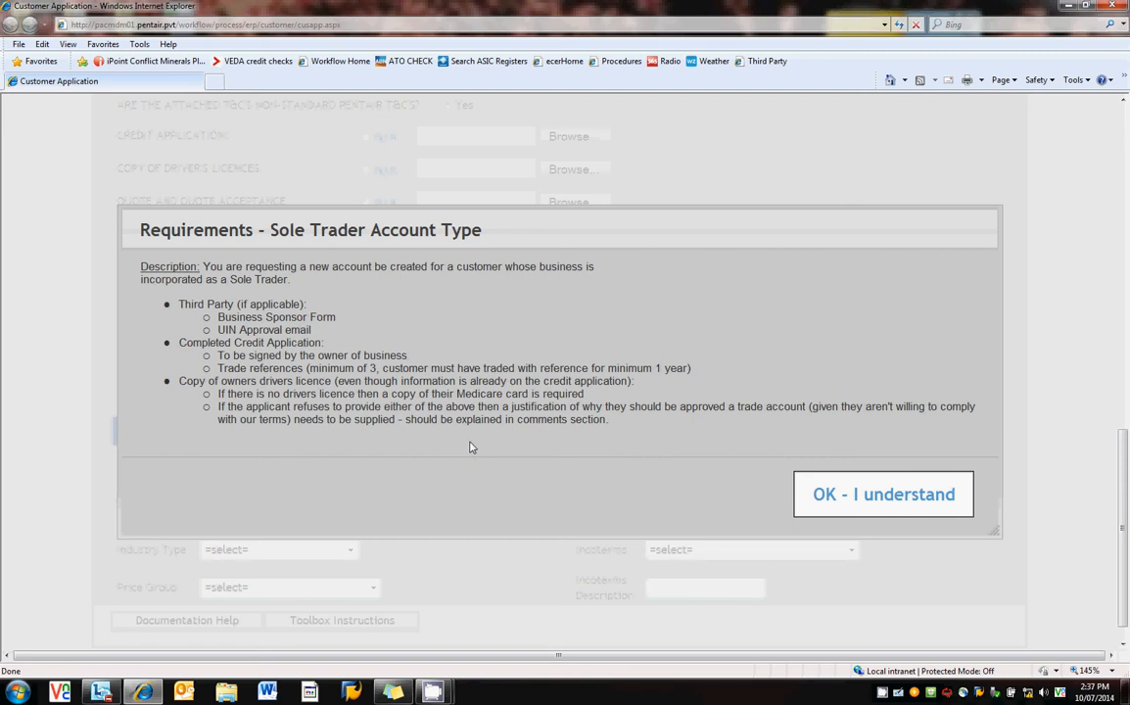
pyautogui.click(860, 502)
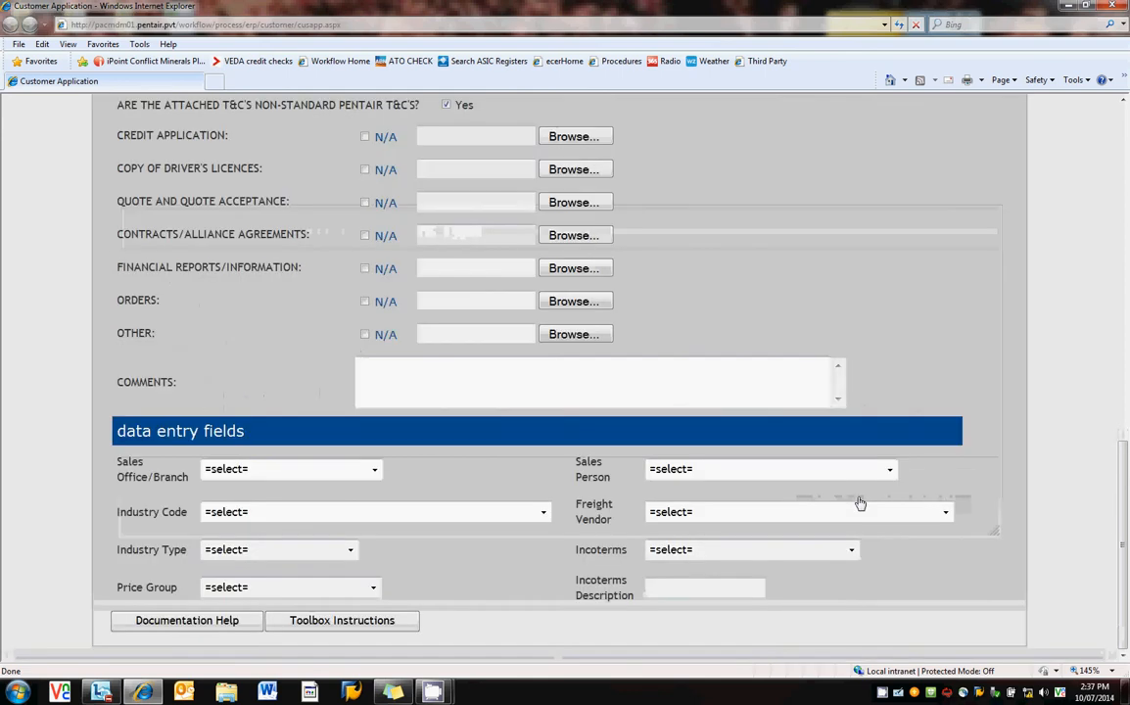
pyautogui.scroll(3, 872, 490)
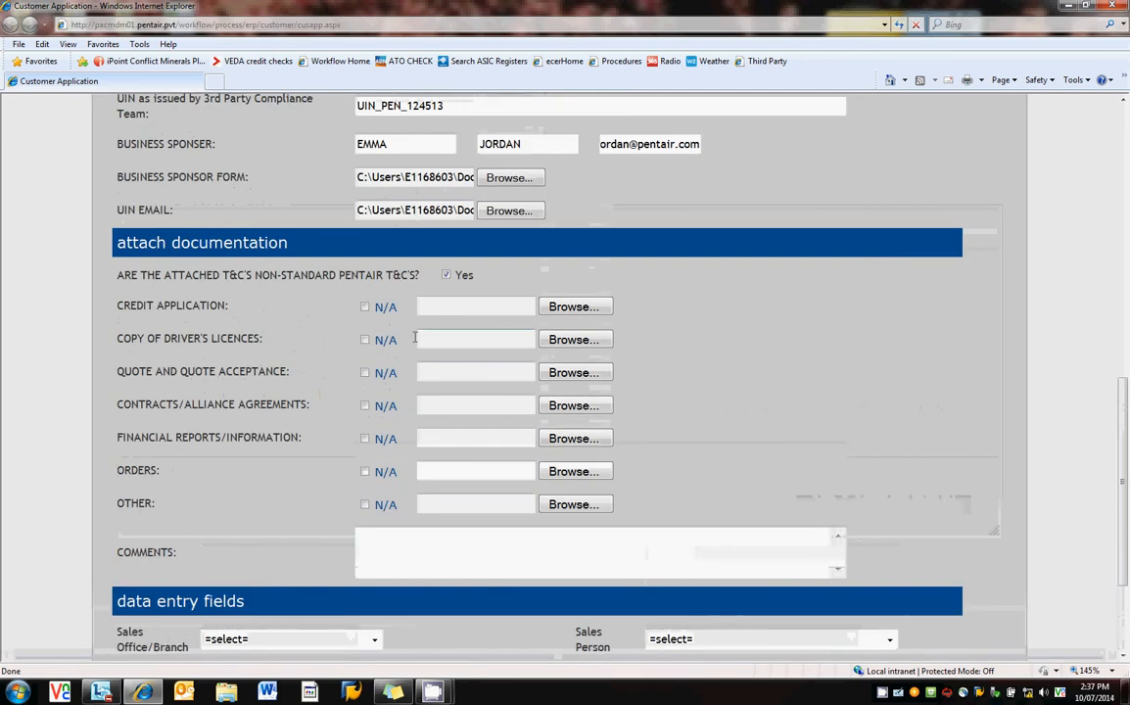
# Attach Training – Credit Application.pdf and Training – Driver's Licence.pdf as the credit application and licence copies.
pyautogui.click(570, 309)
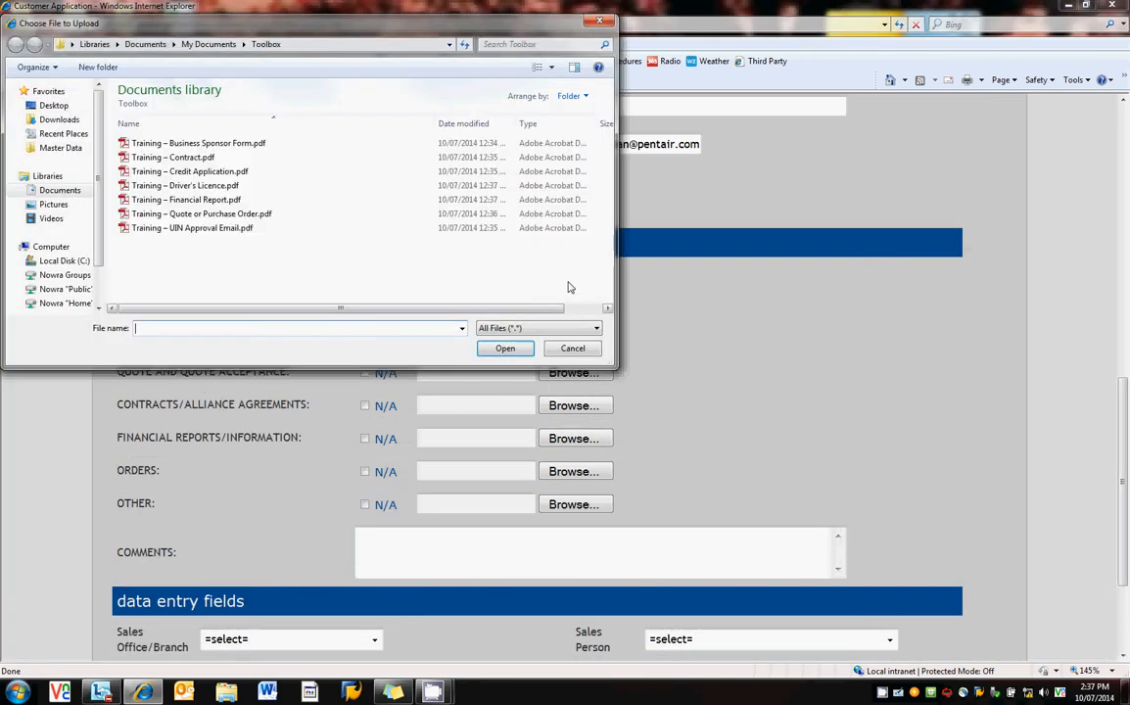
pyautogui.click(190, 171)
pyautogui.click(505, 348)
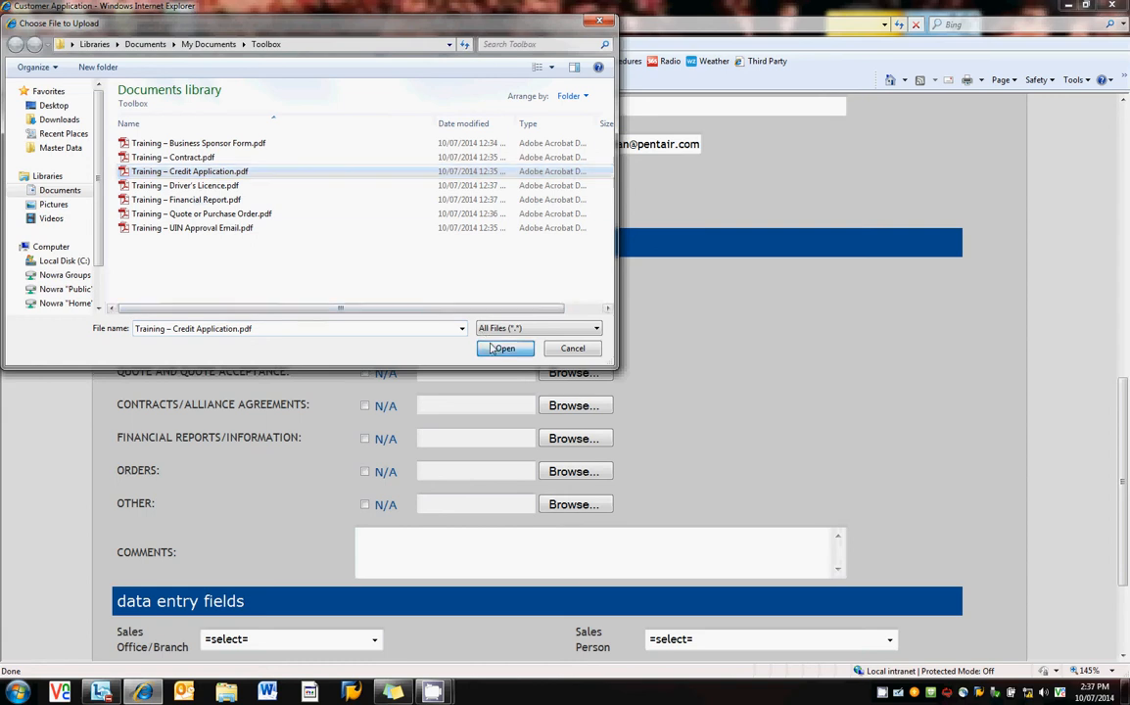
pyautogui.click(571, 341)
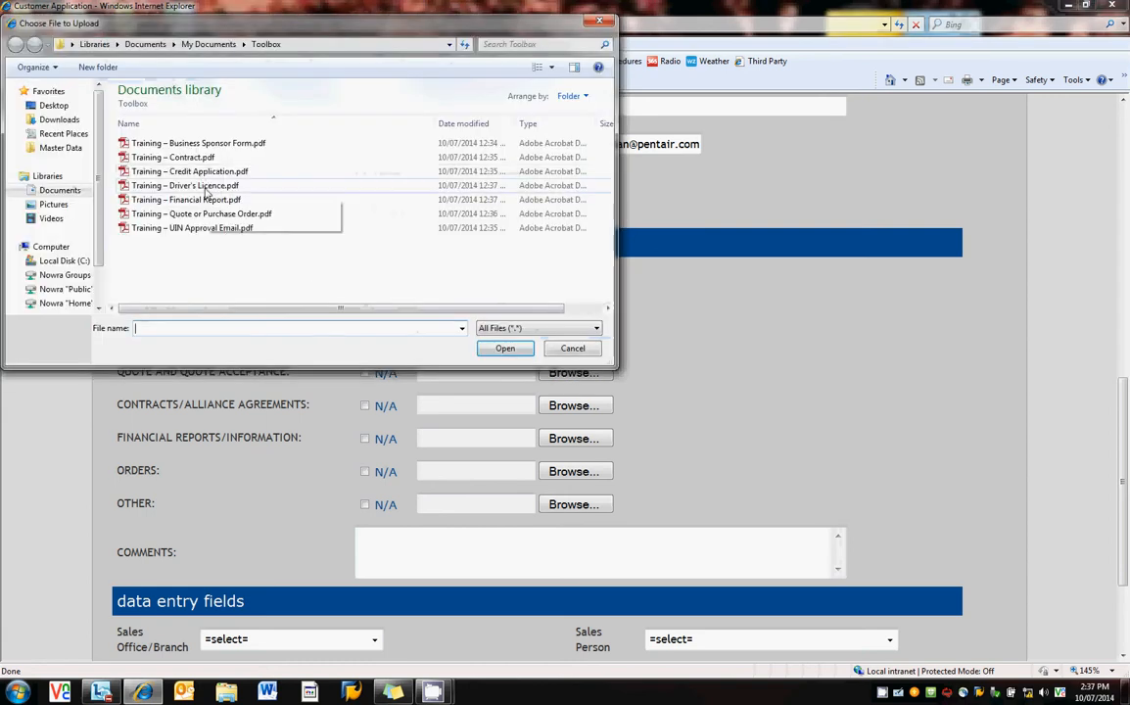
pyautogui.click(196, 185)
pyautogui.click(504, 347)
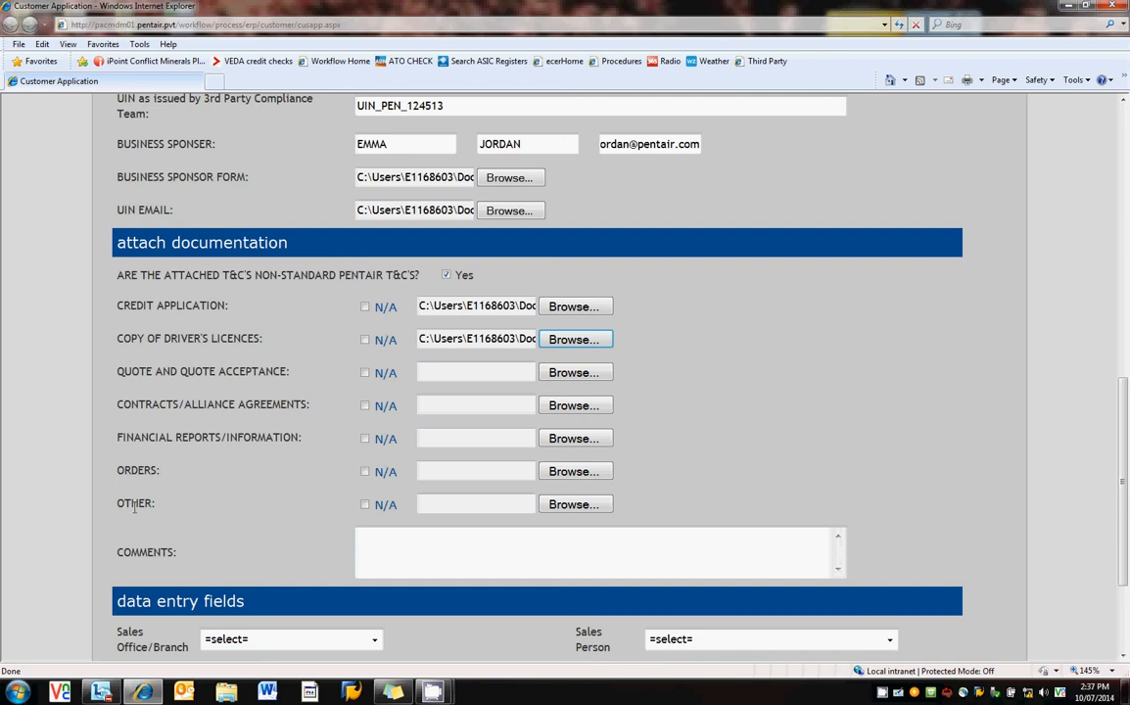
pyautogui.click(396, 536)
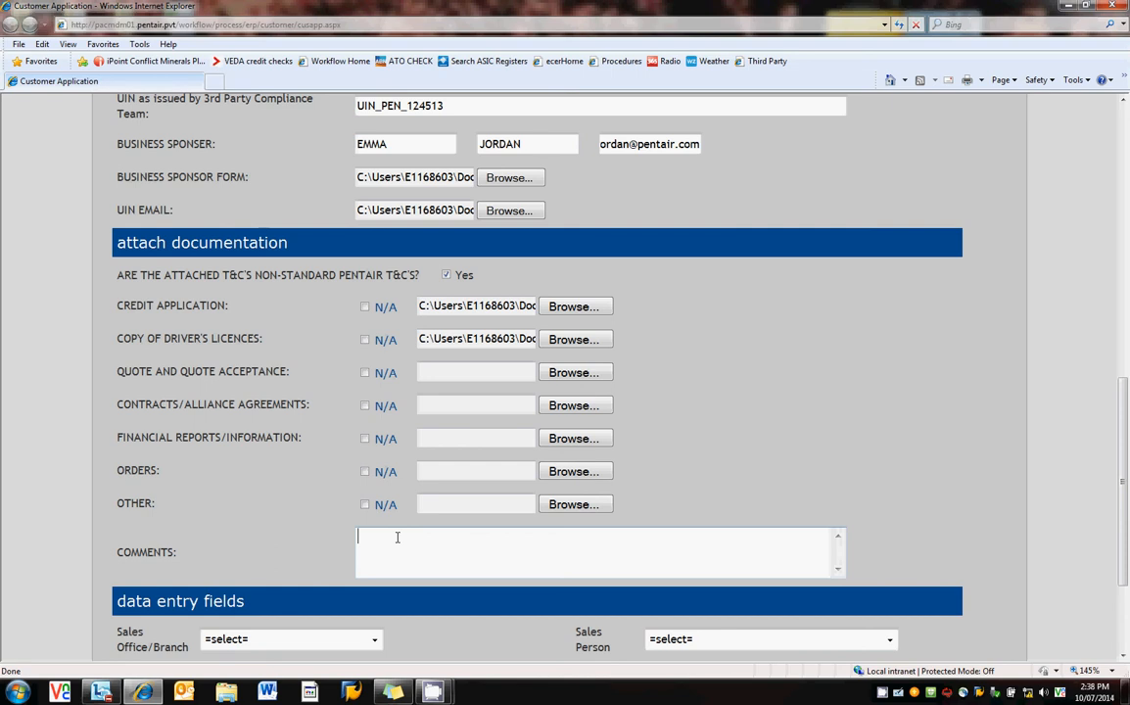
# Write 'payment terms requested 30eom' in the Comments box.
pyautogui.write('payment terms requeste')
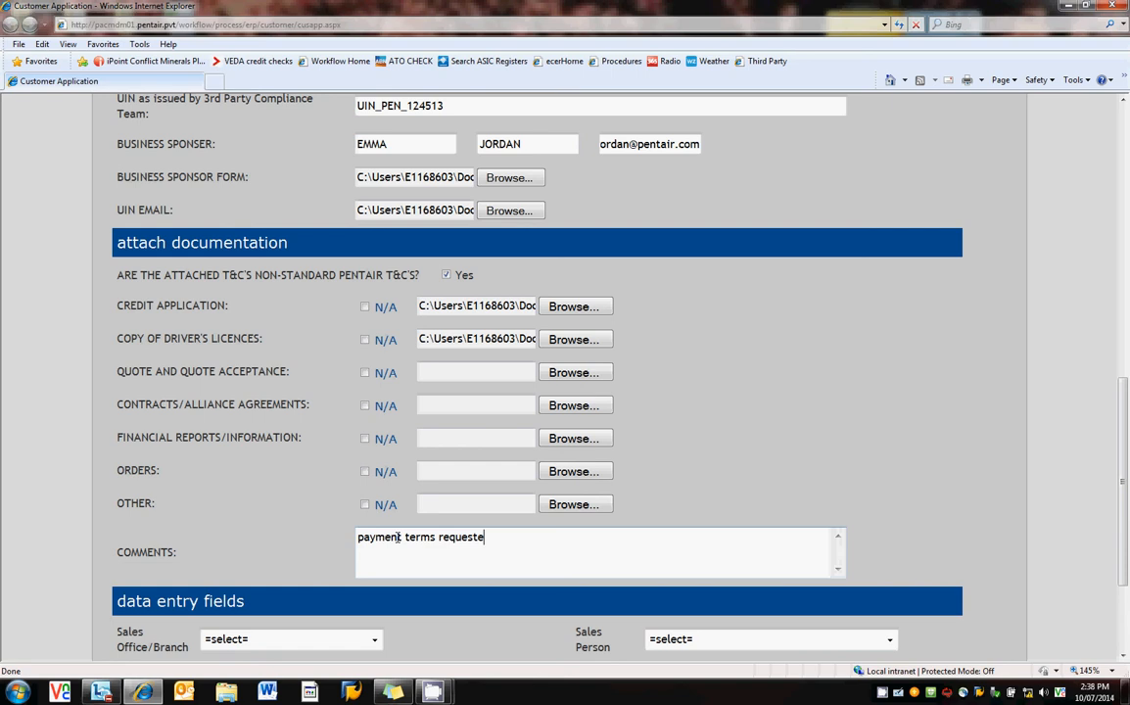
pyautogui.write('d 30eom')
pyautogui.scroll(-3, 399, 537)
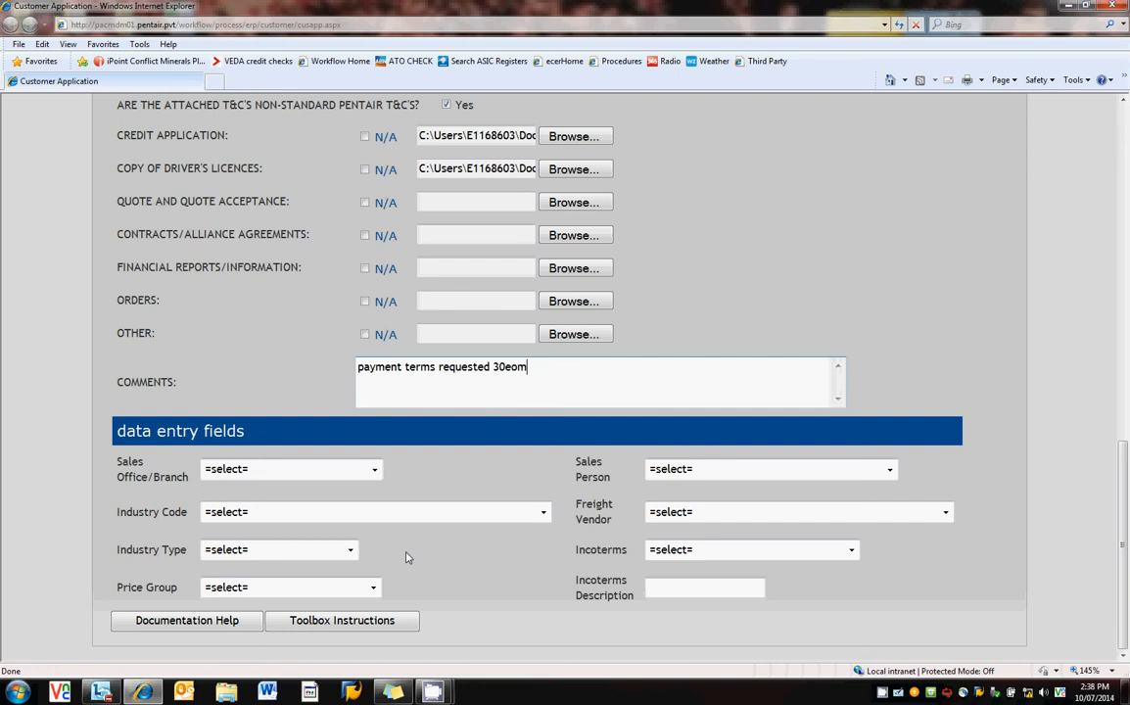
# Set branch AU03 PVC: NOWRA MFG, industry code E05 dairy and industry type 109 EPC.
pyautogui.click(374, 470)
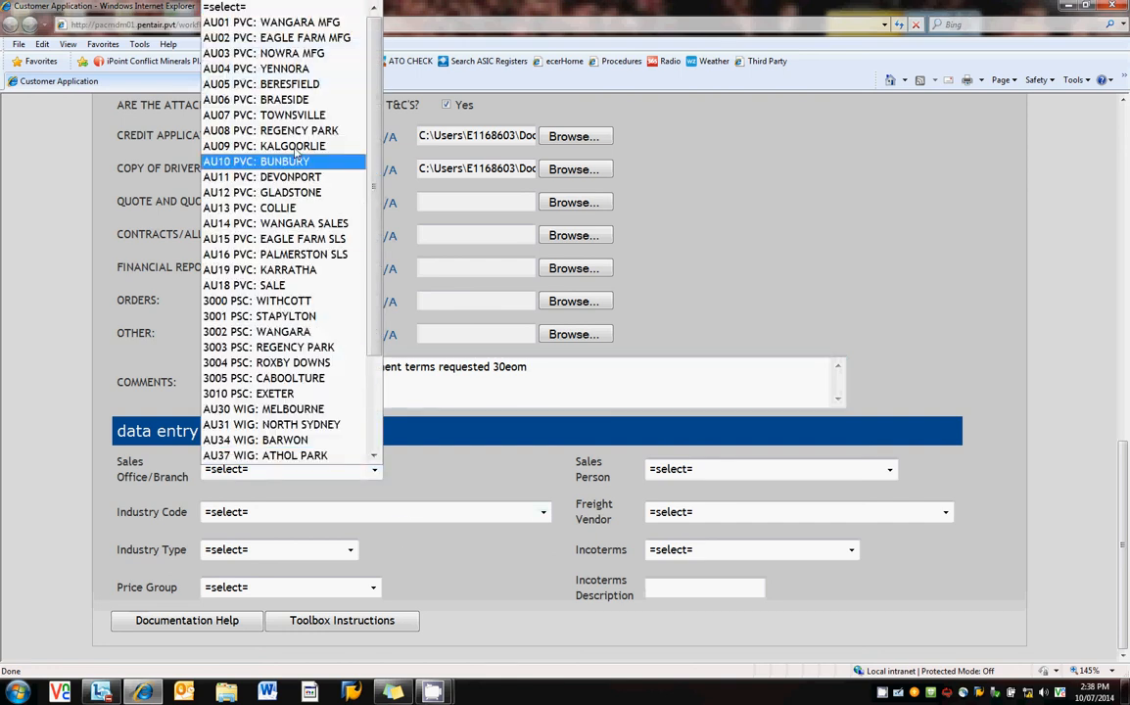
pyautogui.click(306, 54)
pyautogui.click(318, 514)
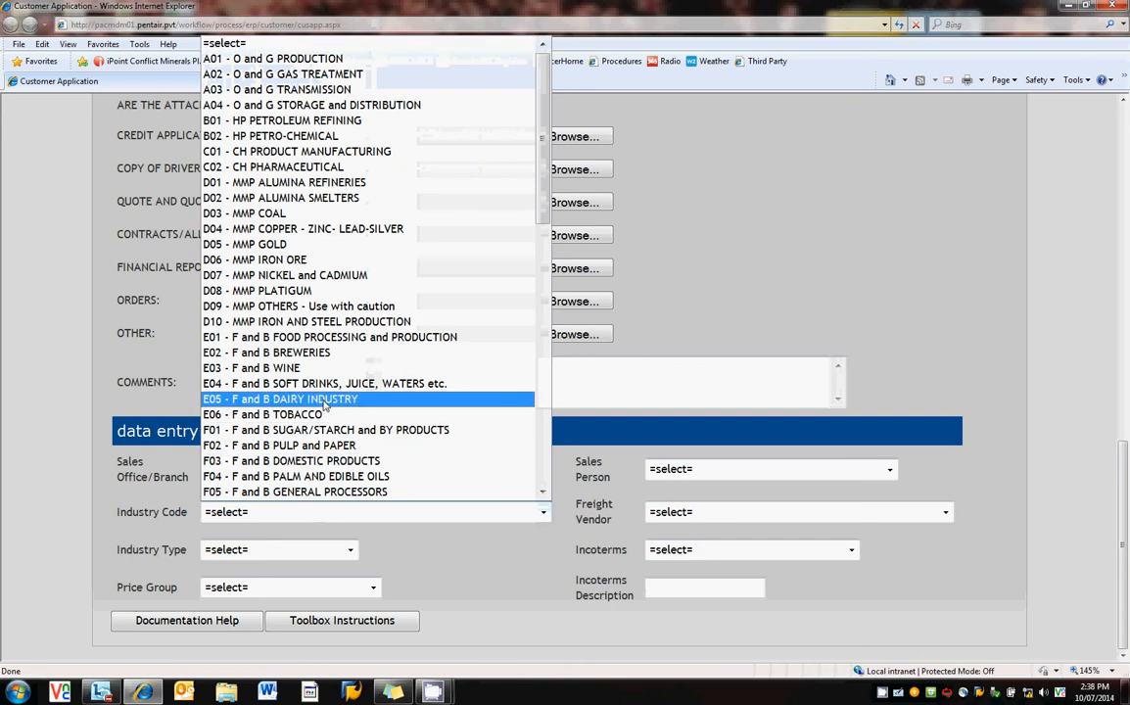
pyautogui.click(327, 402)
pyautogui.click(350, 550)
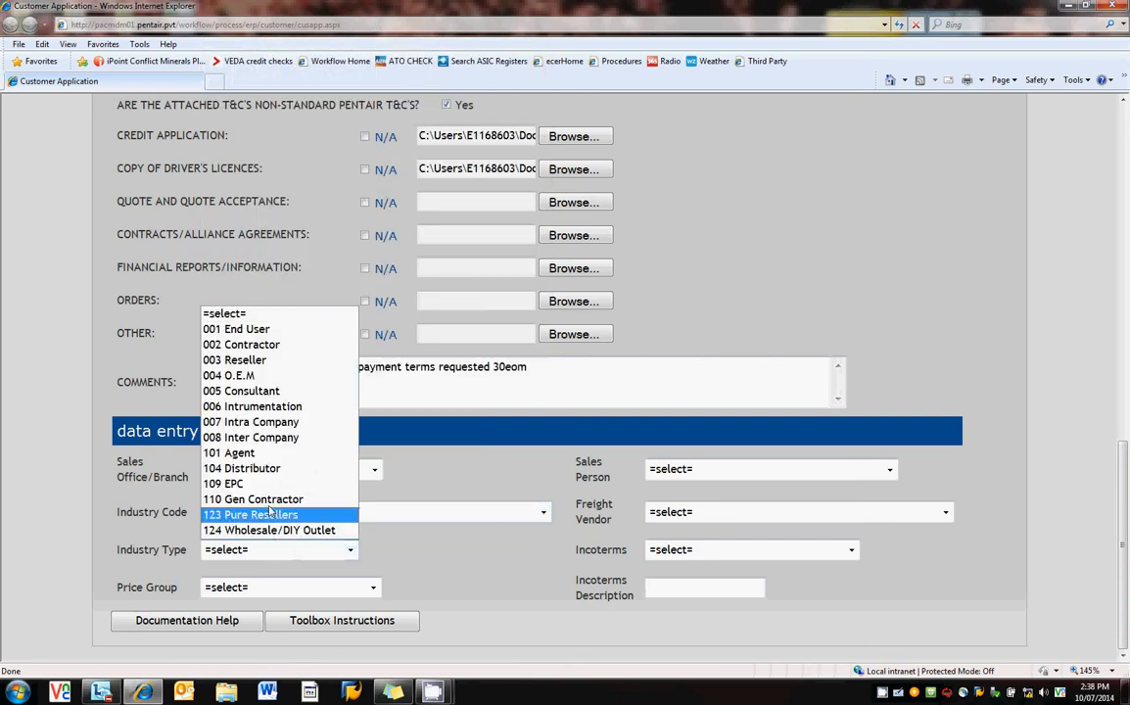
pyautogui.click(236, 483)
# Choose the sales person, TASFREIGHT SERVICES P/L as freight vendor and DDP - Delivered Duty Paid Incoterms.
pyautogui.click(890, 469)
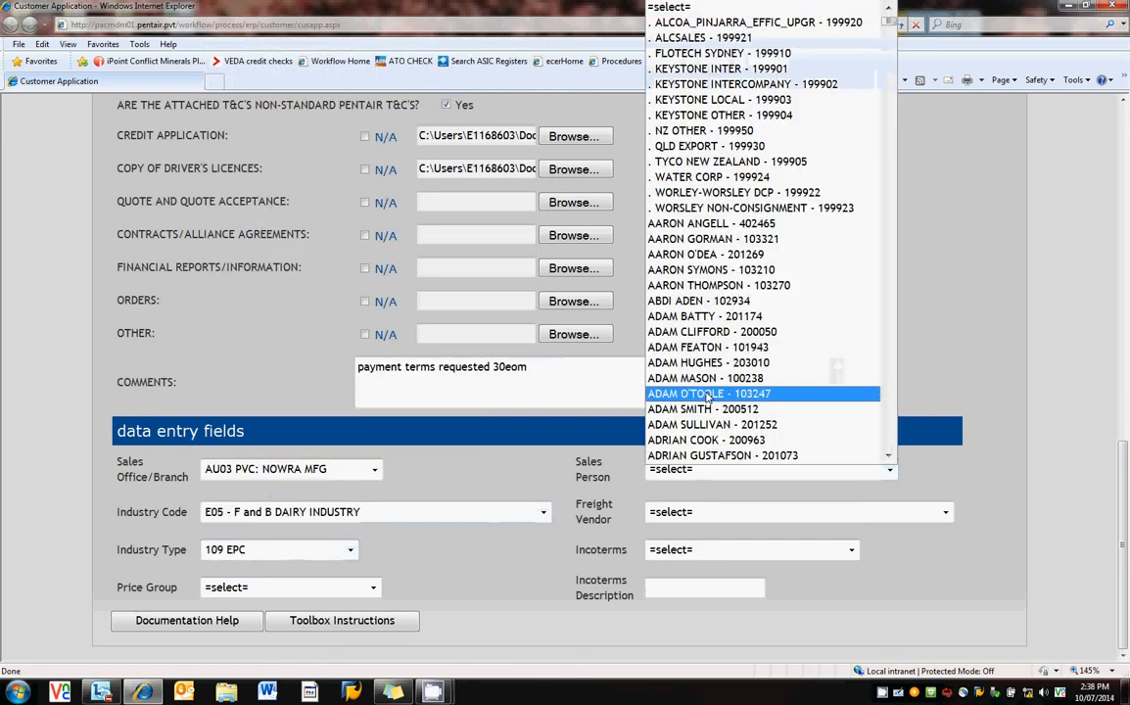
pyautogui.click(707, 394)
pyautogui.click(695, 512)
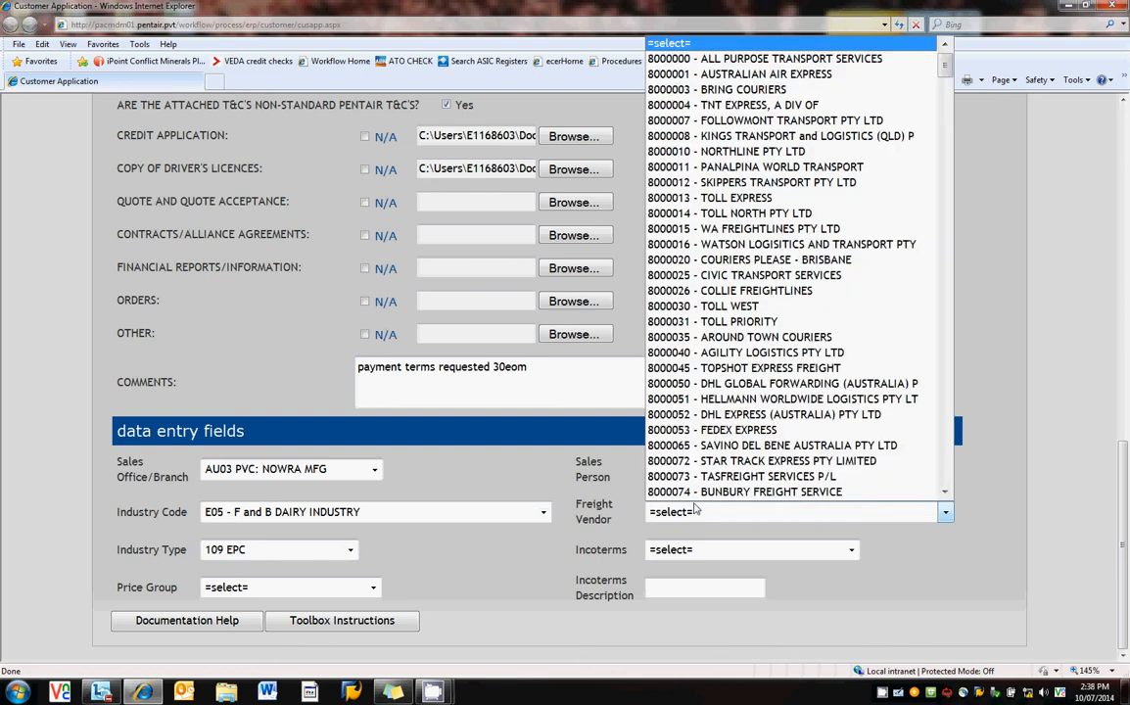
pyautogui.click(725, 476)
pyautogui.click(681, 550)
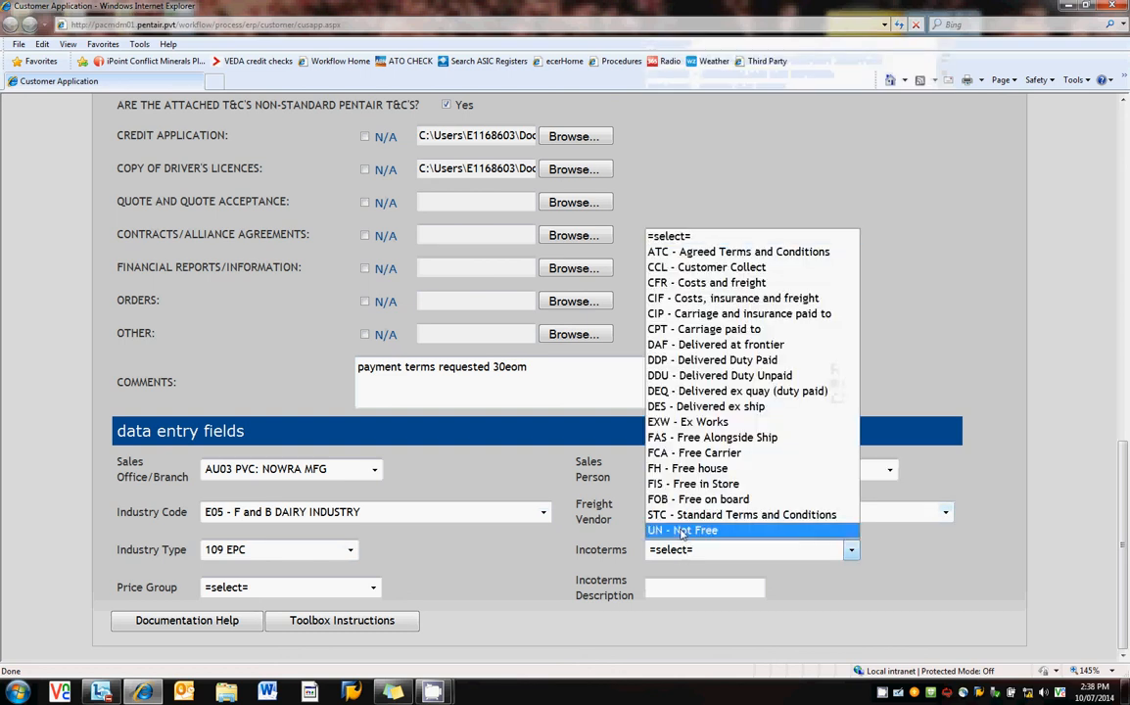
pyautogui.click(678, 360)
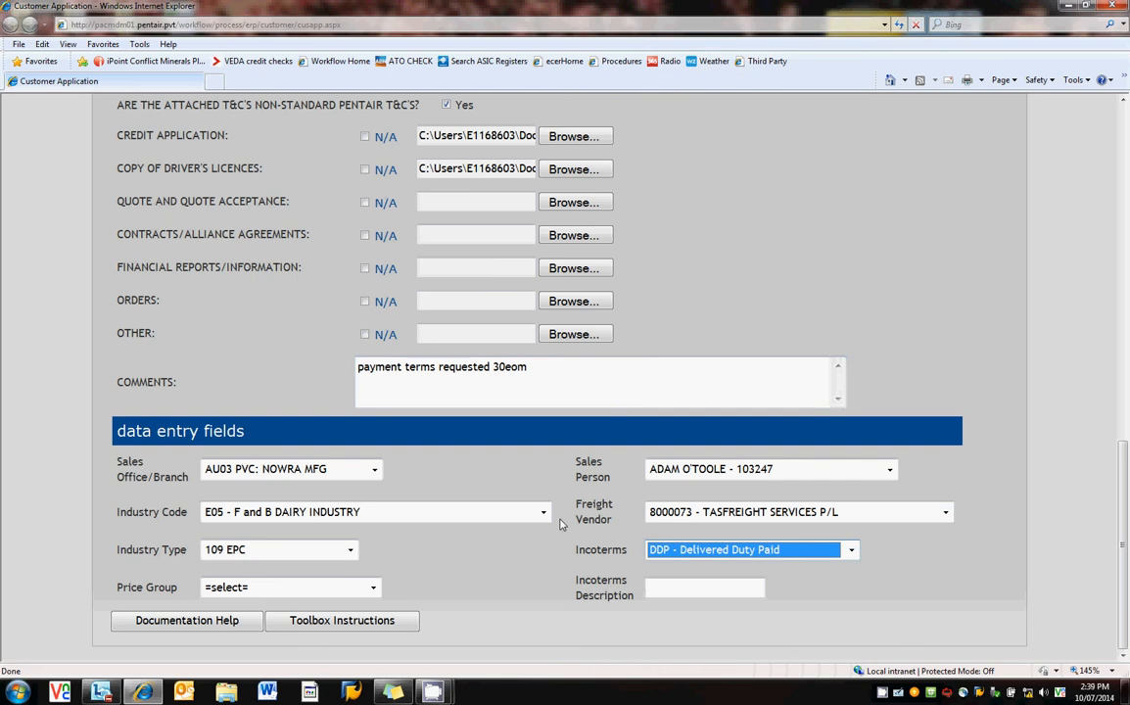
pyautogui.scroll(8, 560, 527)
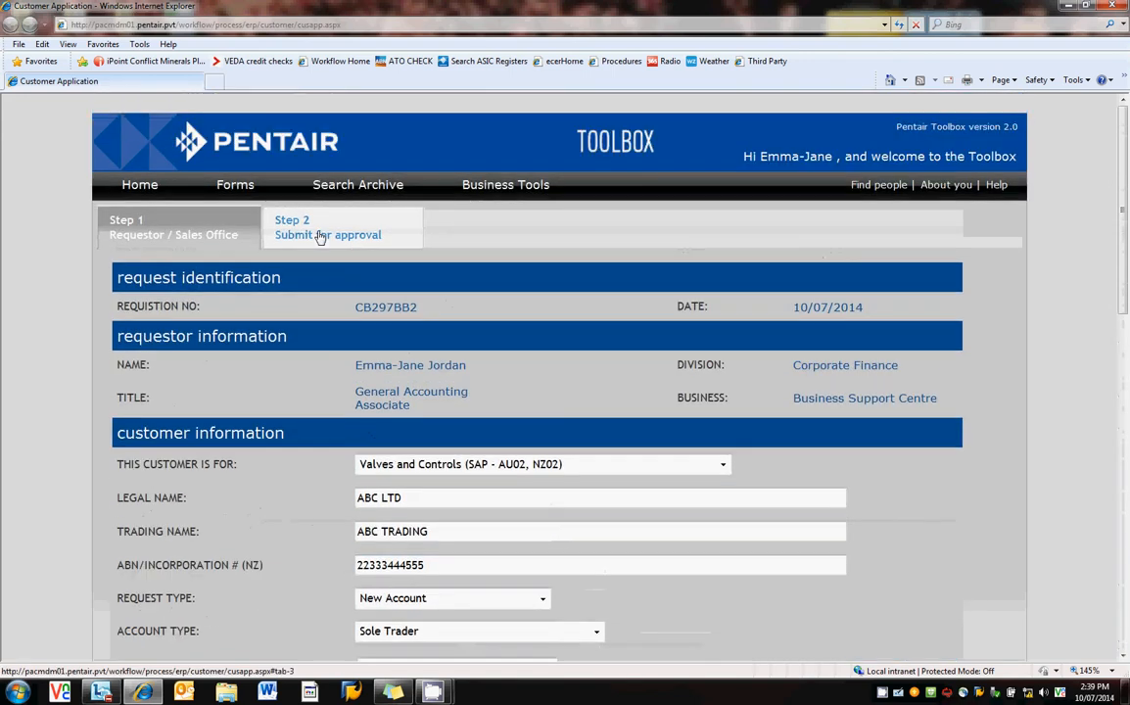
# Select the Role 1 approver, add the comment 'urgent request', and send the application for approval.
pyautogui.click(320, 237)
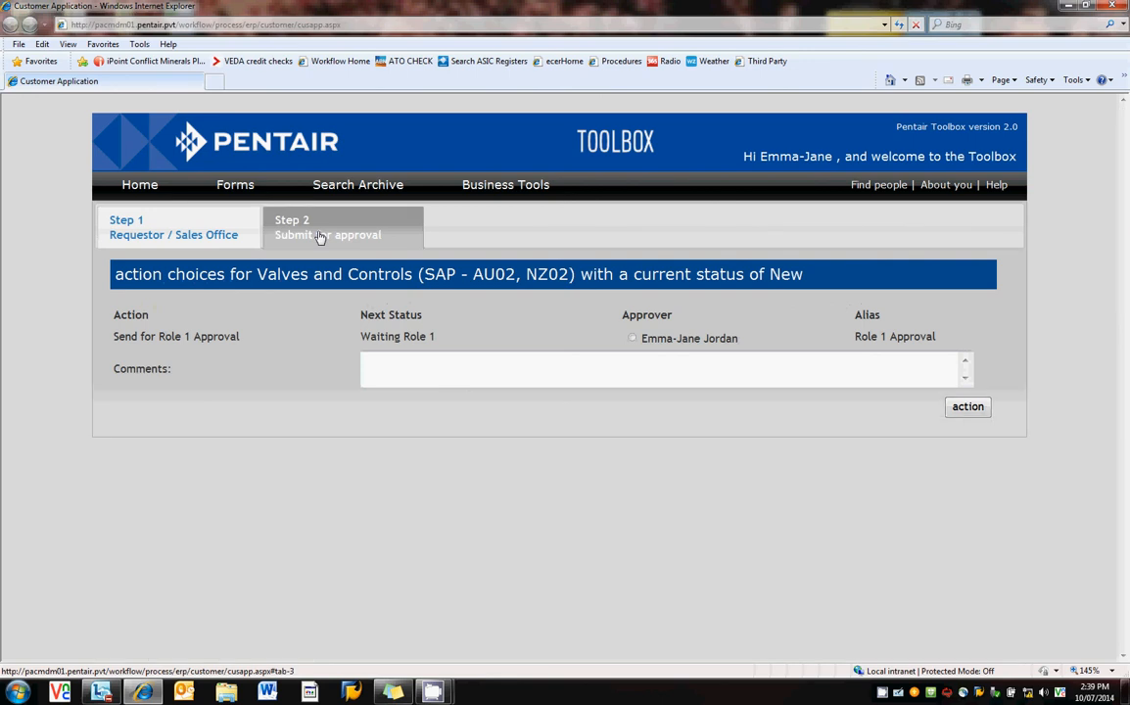
pyautogui.click(633, 339)
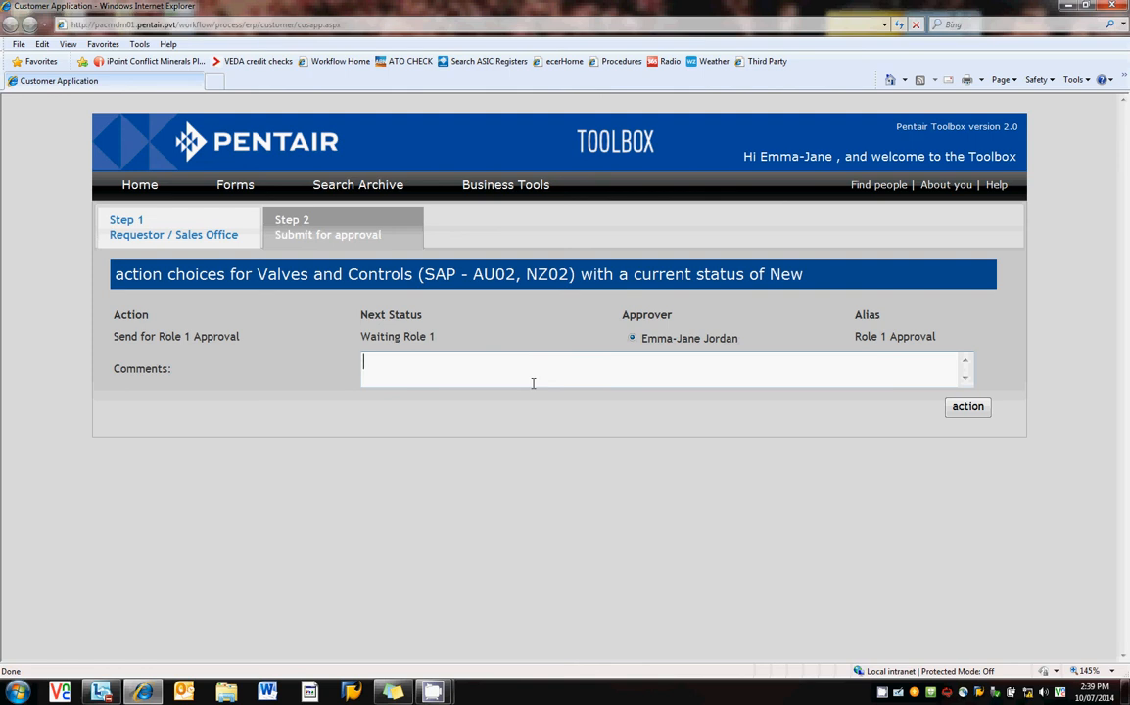
pyautogui.write('urgent request')
pyautogui.click(963, 415)
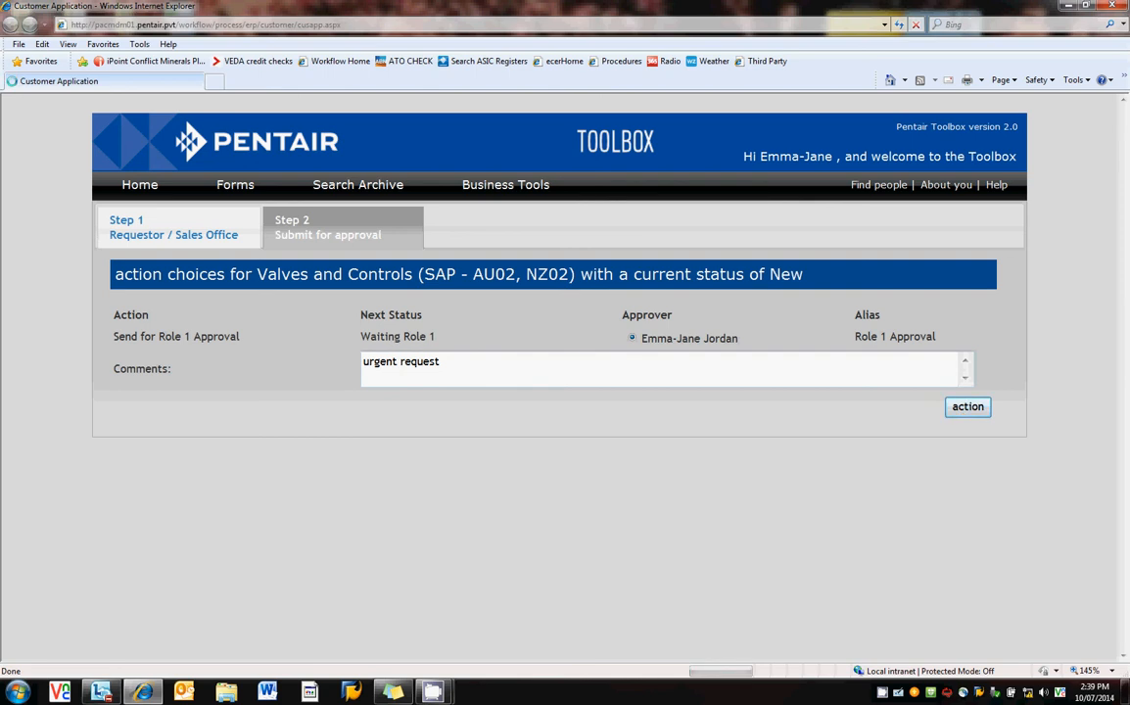